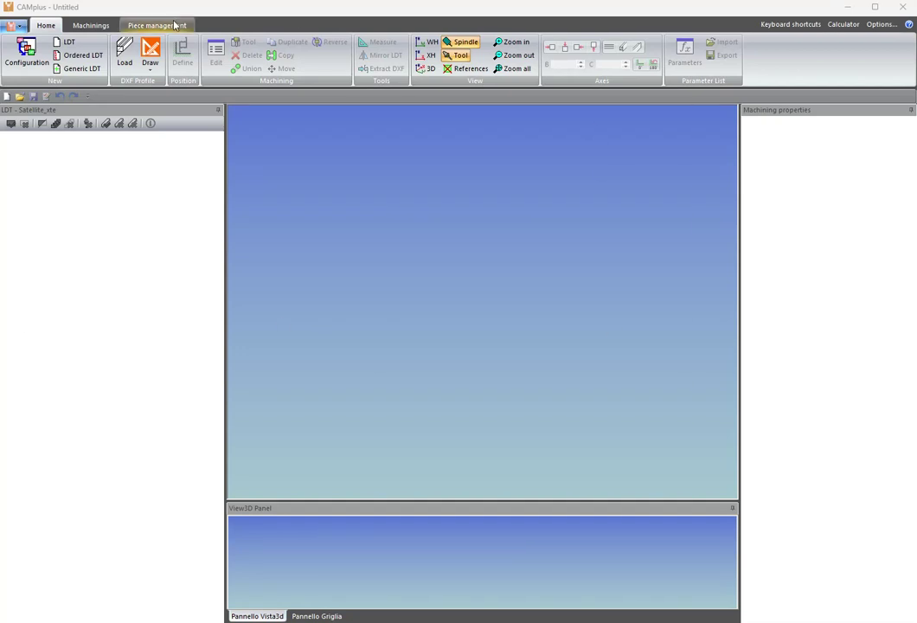
Load the Sch32.dxf profile through the DXF Profile Load dialog.
click(127, 59)
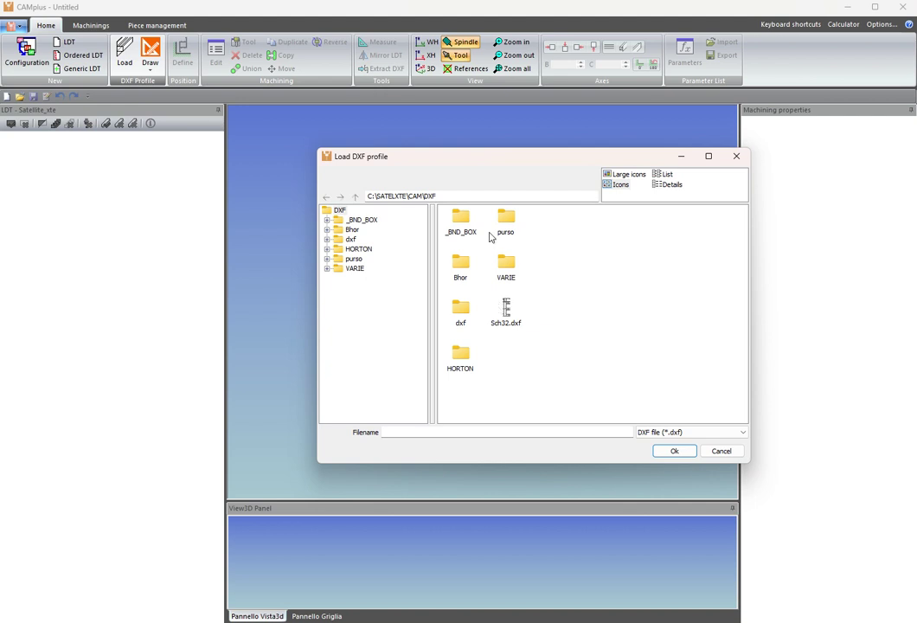
double_click(514, 317)
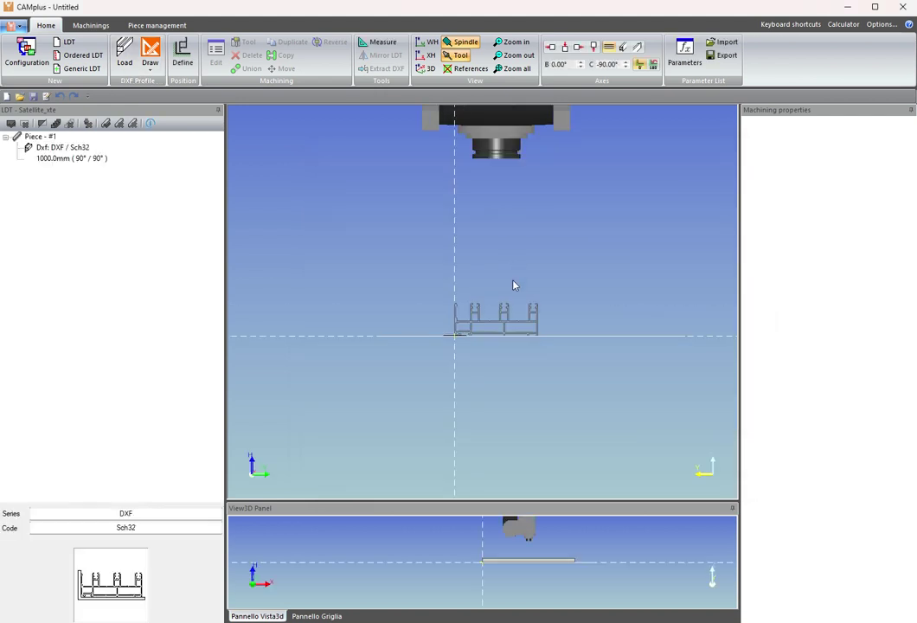
Try further +90° rotations and mirroring on Sch32, then confirm it at 90°.
click(182, 54)
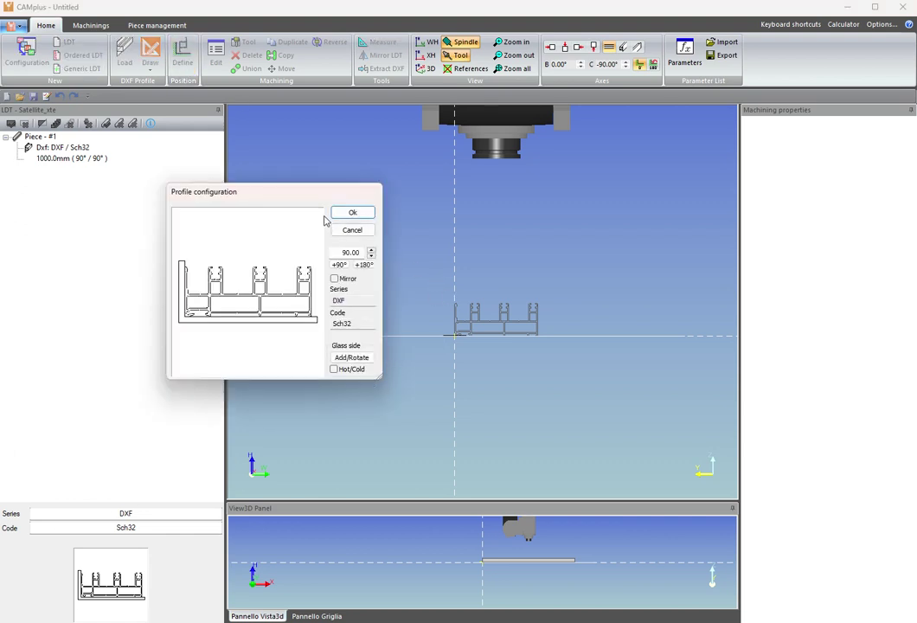
click(353, 212)
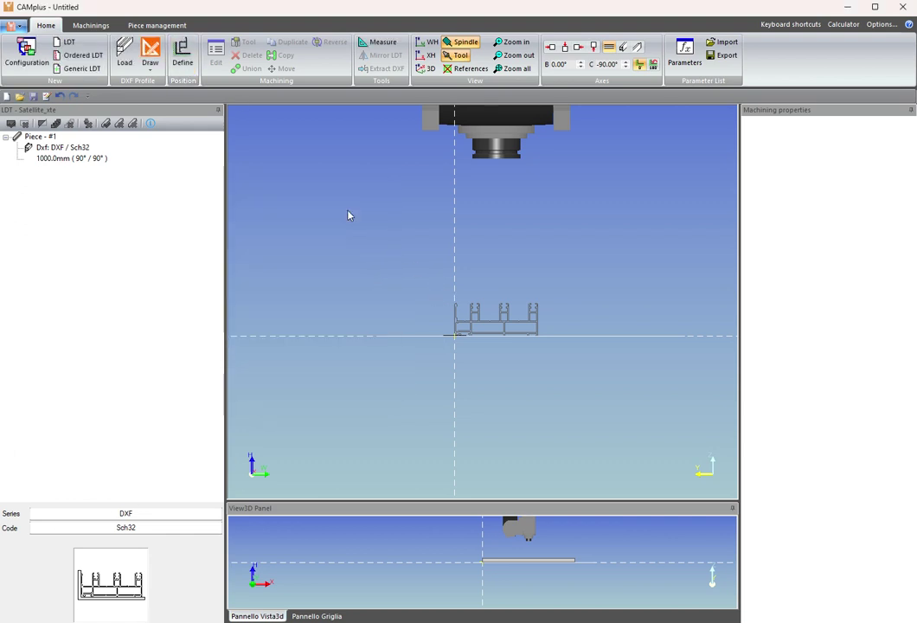
click(182, 53)
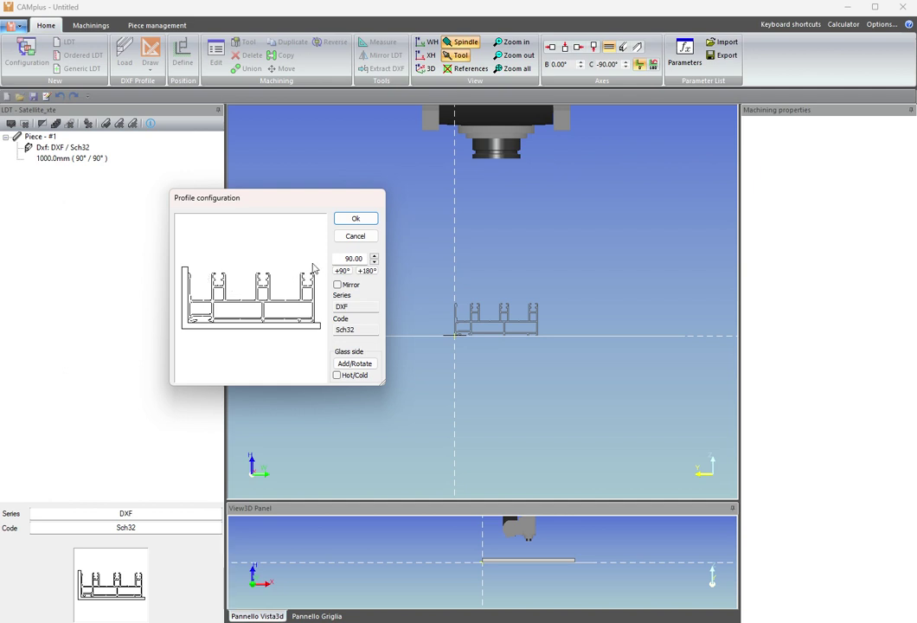
click(343, 271)
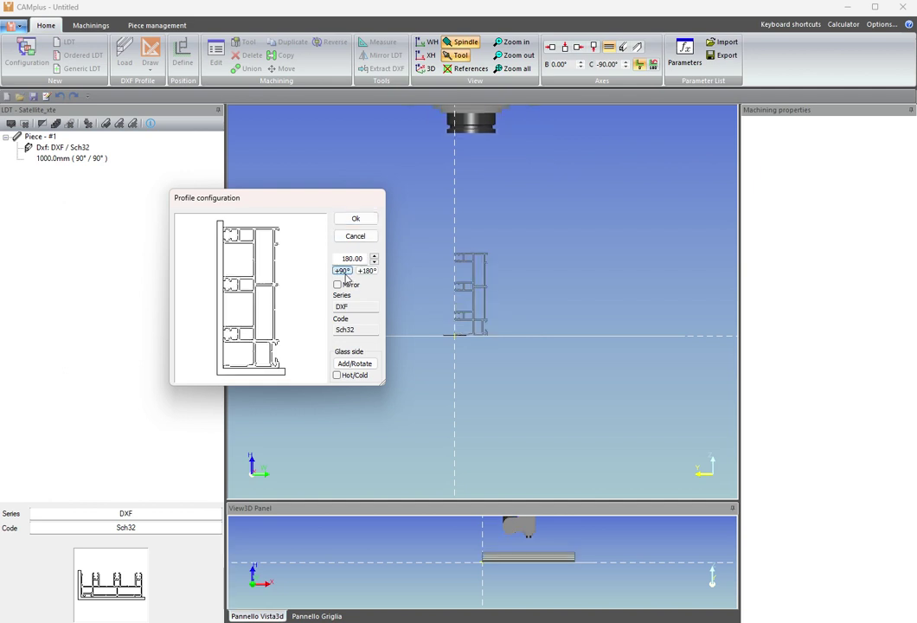
click(339, 284)
click(338, 285)
click(343, 271)
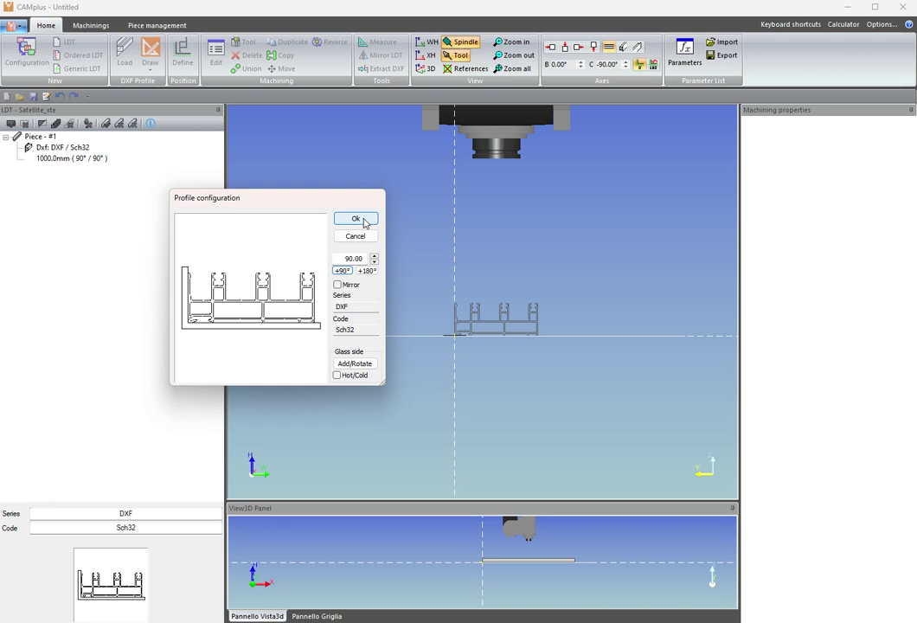
click(343, 271)
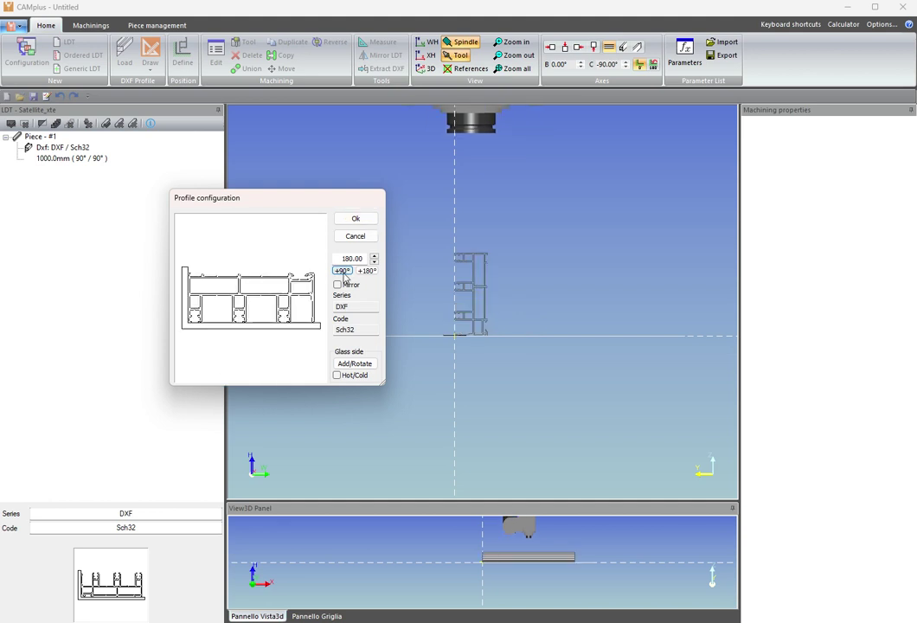
click(343, 271)
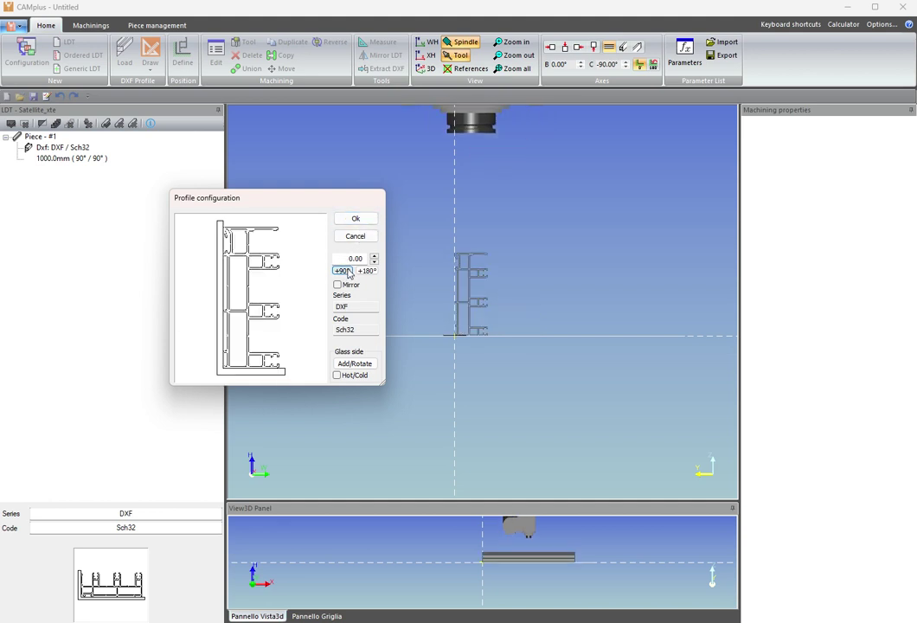
click(338, 285)
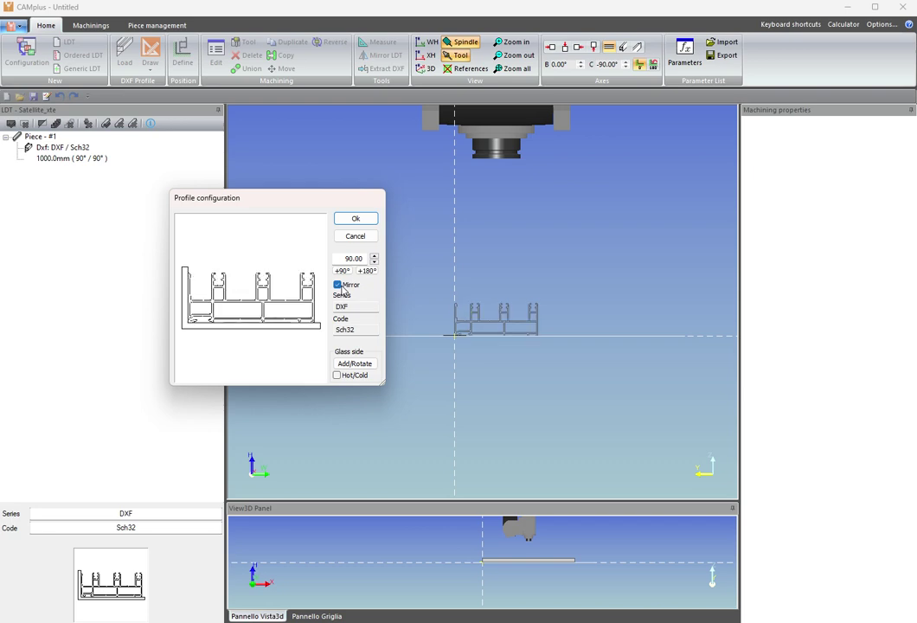
click(359, 222)
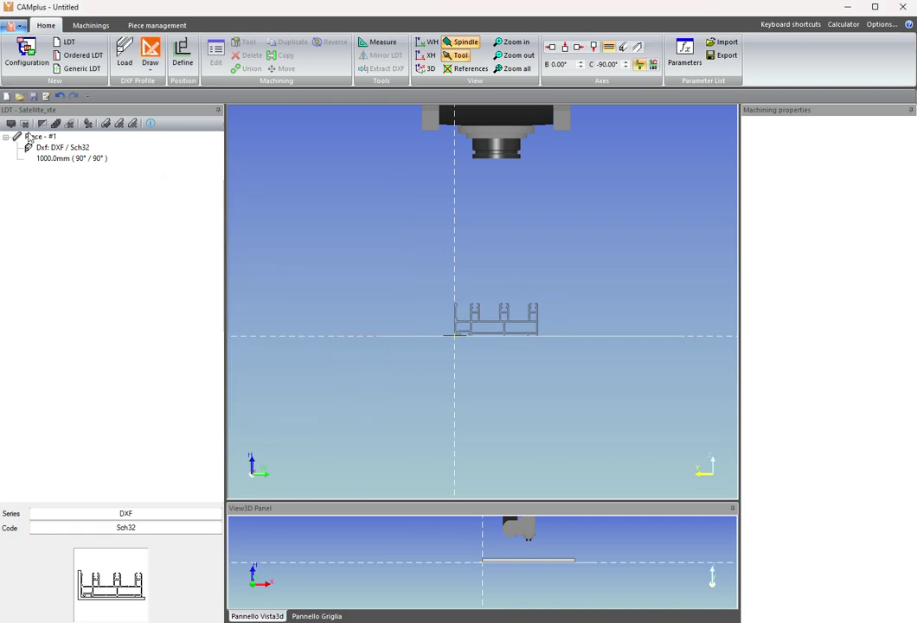
Clear the piece with a new configuration and choose the PHANX4 machine.
mouse_move(666, 191)
middle_down()
mouse_move(573, 225)
mouse_move(555, 291)
mouse_move(498, 317)
middle_up()
scroll(499, 317, down, 2)
scroll(485, 290, down, 2)
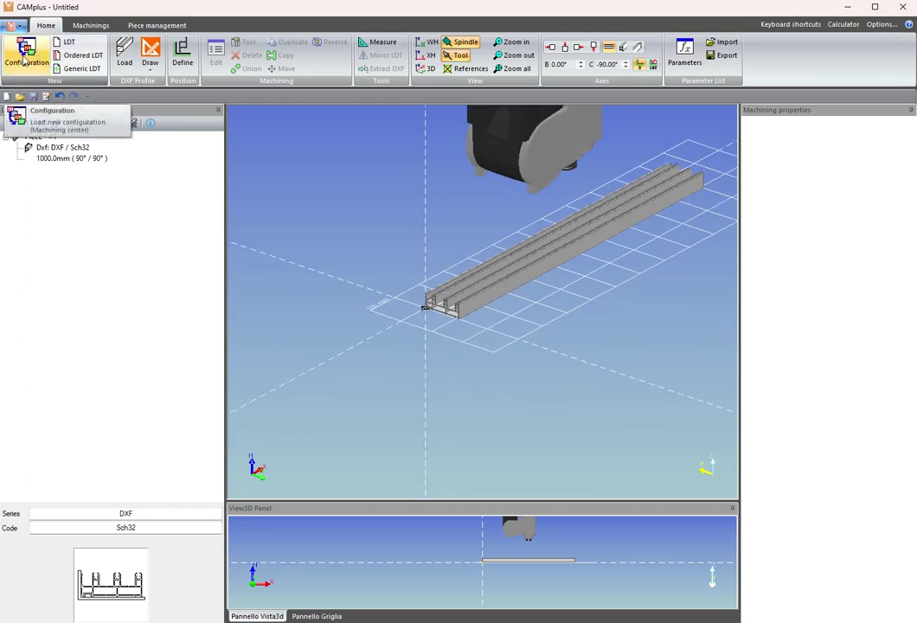
click(59, 41)
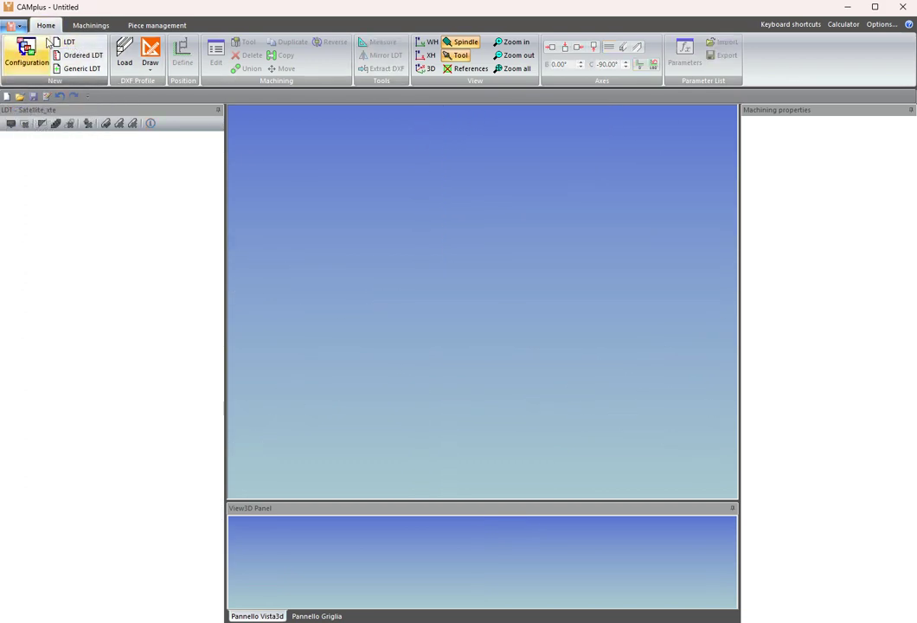
click(55, 69)
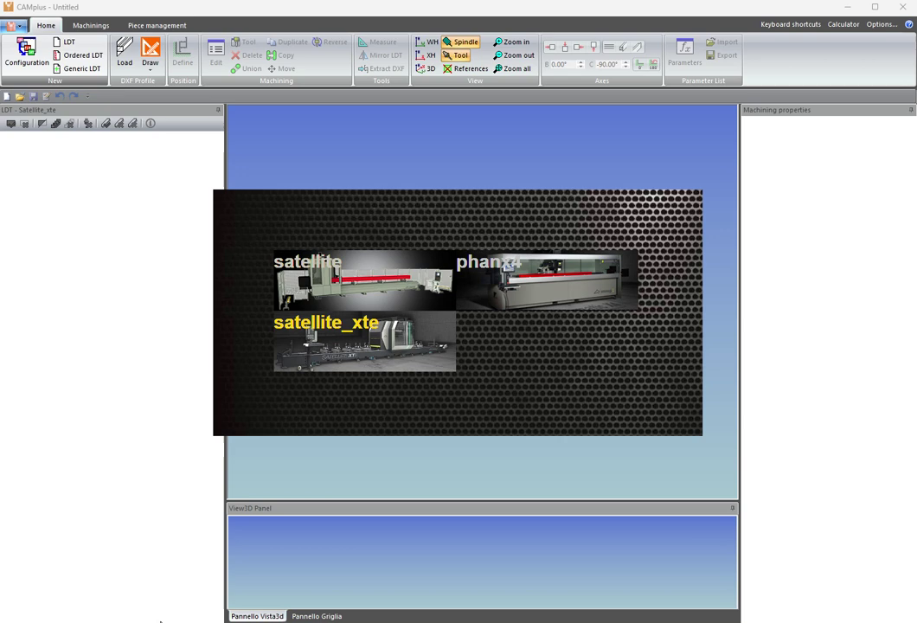
click(576, 282)
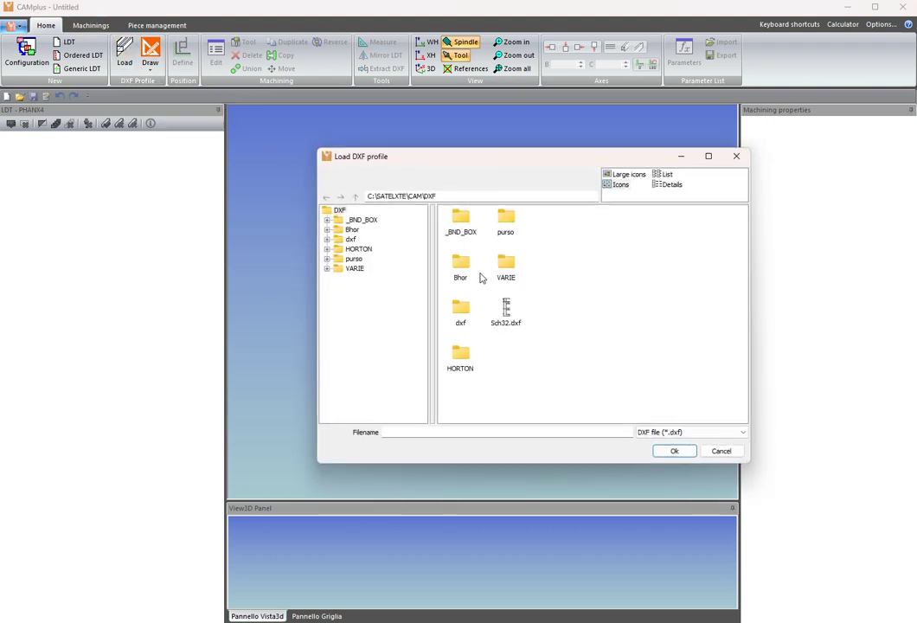
Load Sch32.dxf again and show its cross-section in front view.
double_click(509, 308)
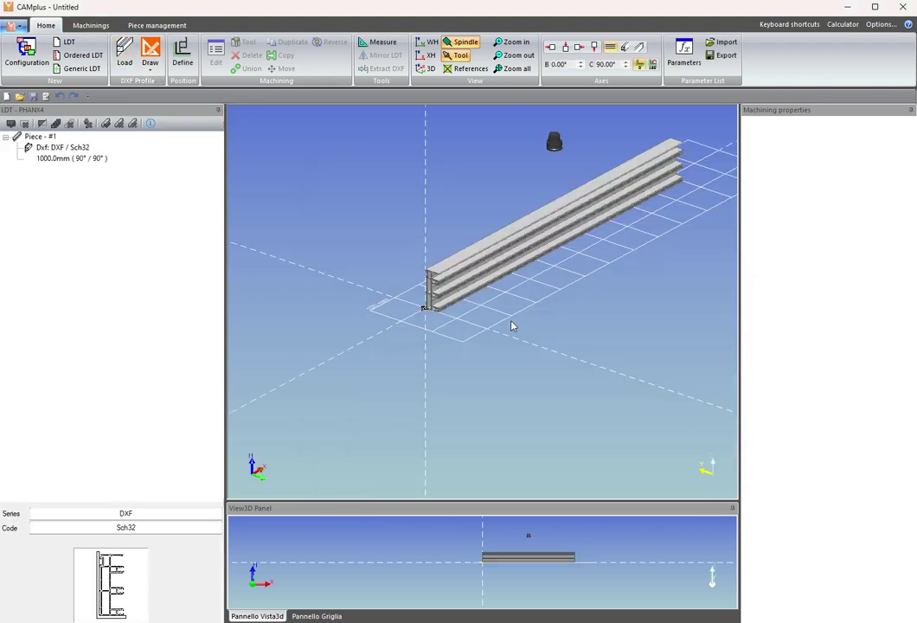
scroll(459, 202, up, 2)
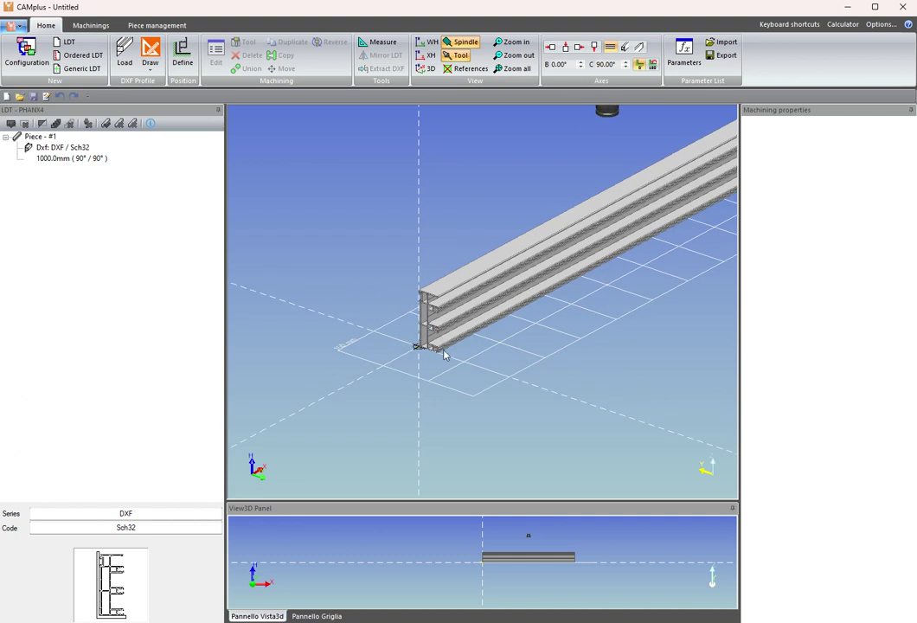
key(f)
scroll(492, 408, up, 2)
scroll(505, 444, up, 2)
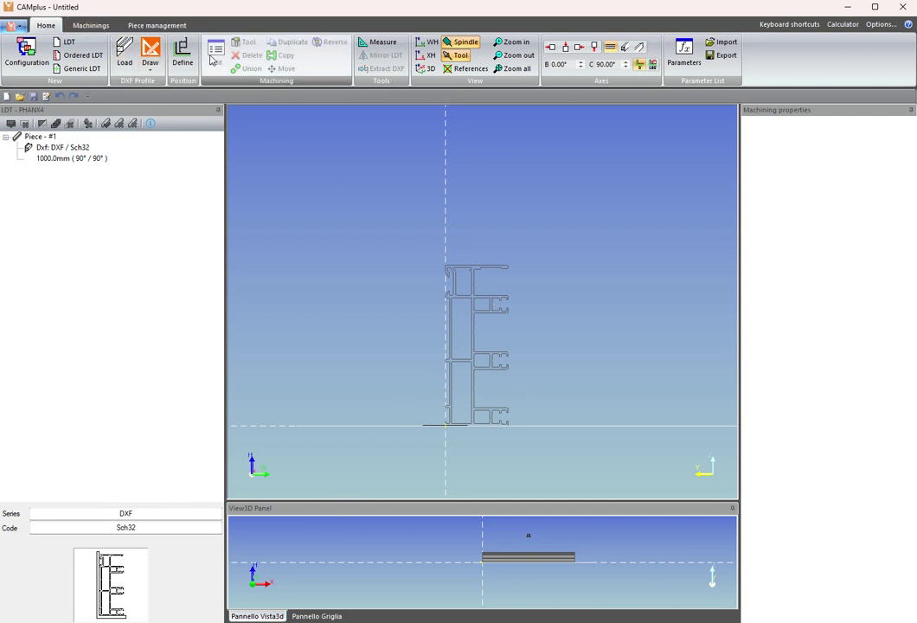
click(159, 55)
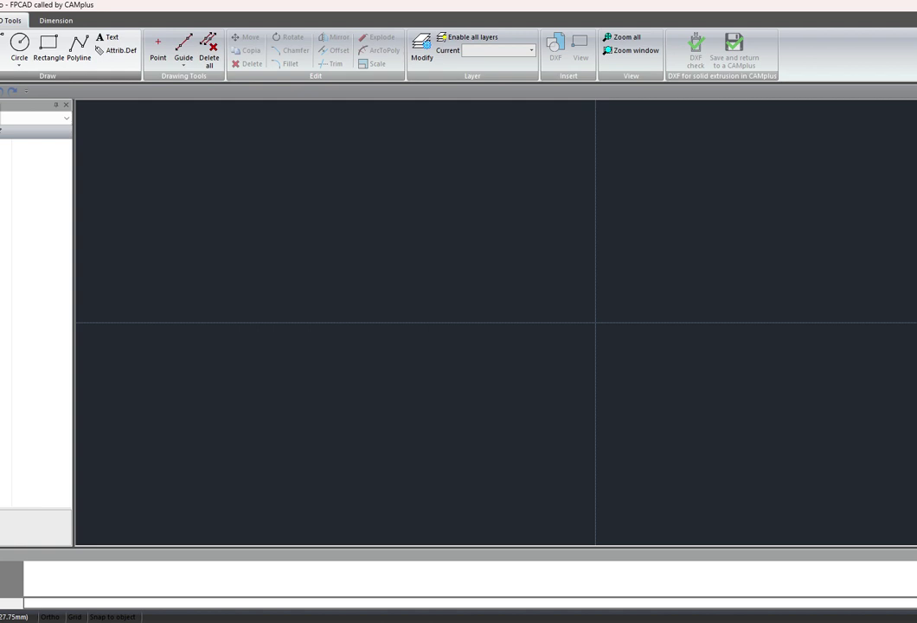
click(611, 320)
click(598, 231)
click(690, 243)
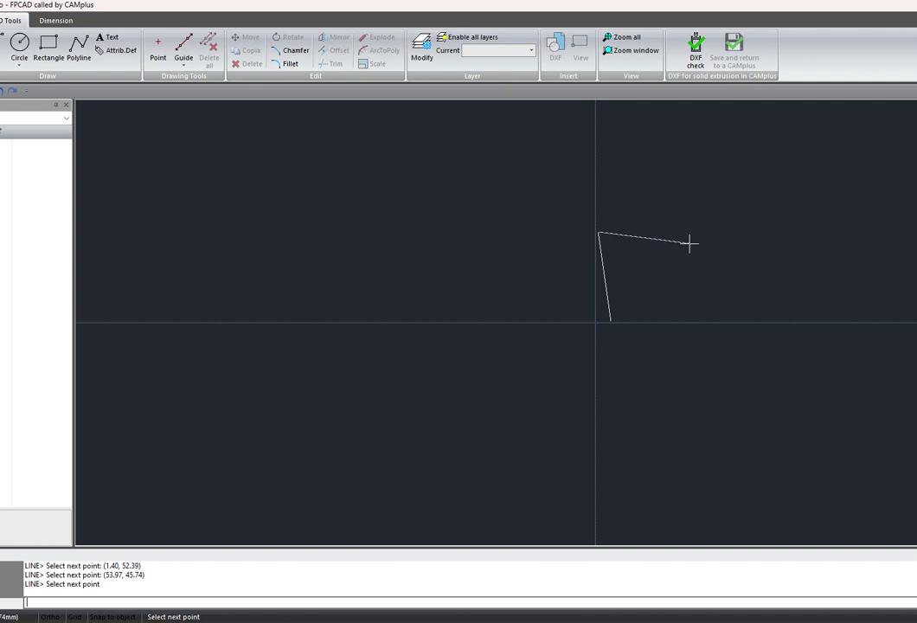
click(657, 289)
click(682, 321)
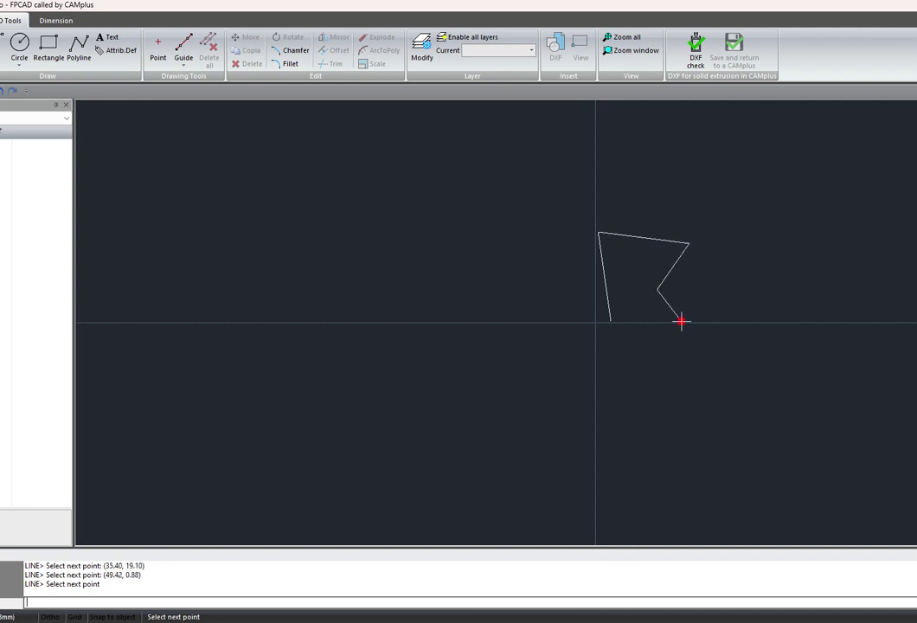
click(610, 320)
key(Escape)
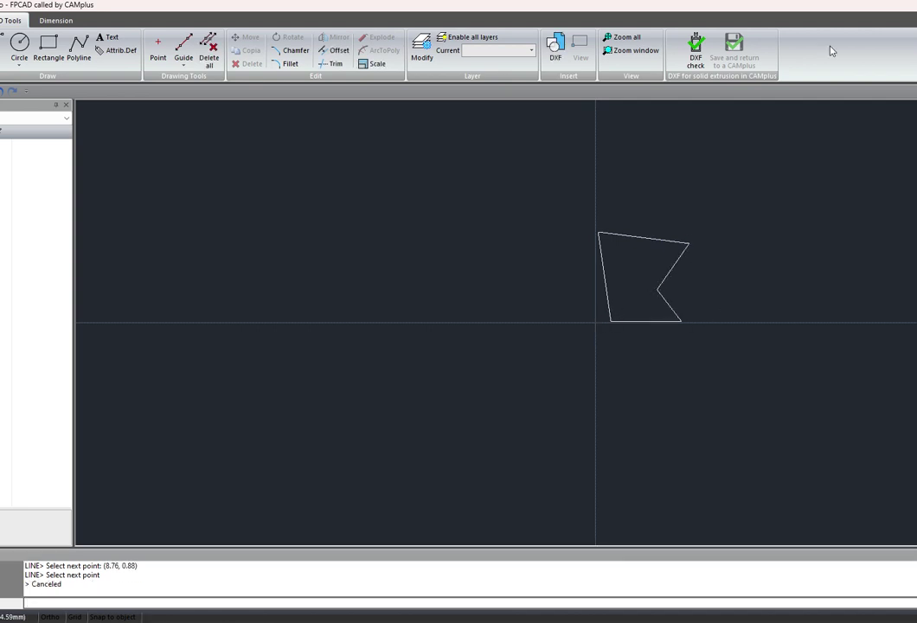
key(alt+F4)
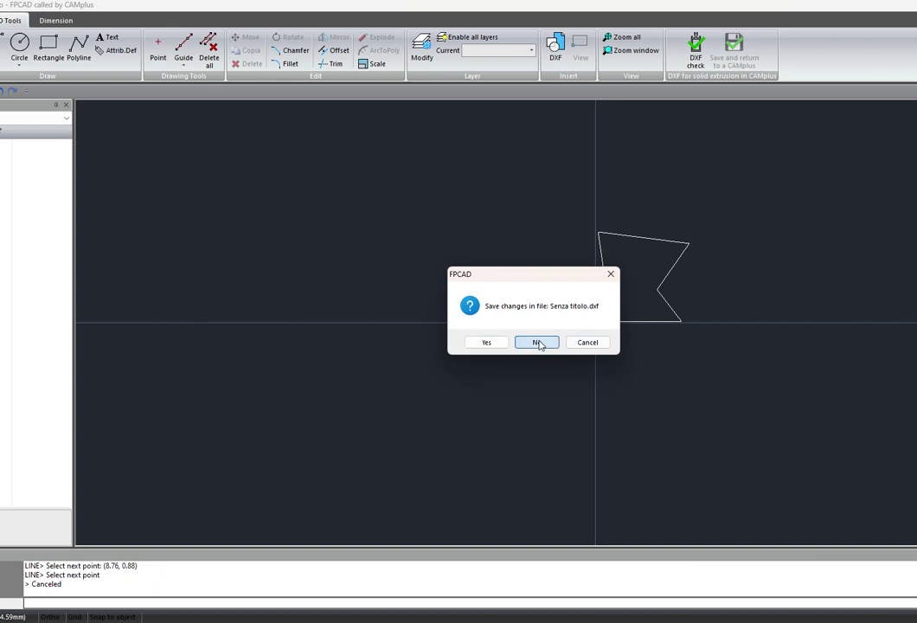
click(537, 342)
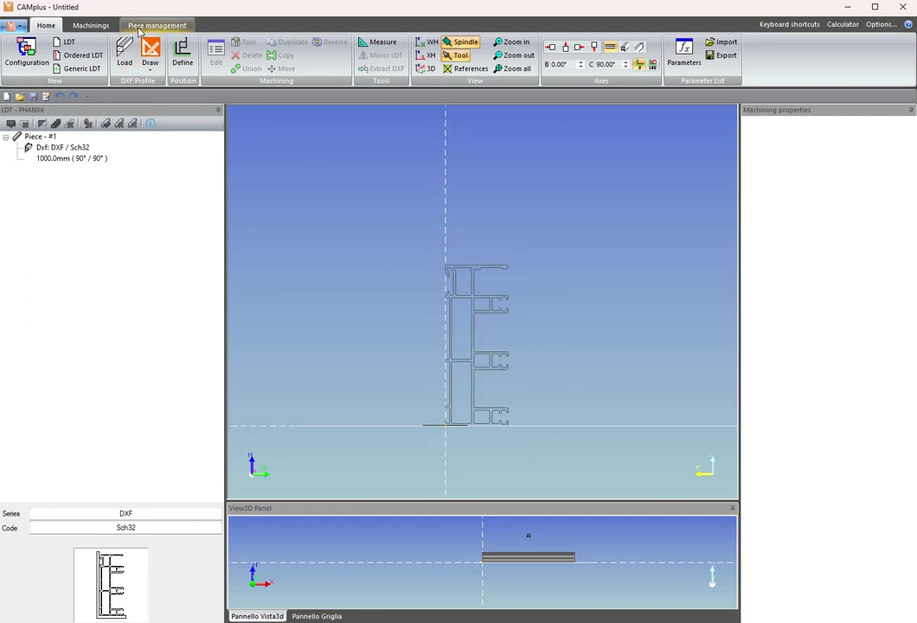
Apply a +90° rotation in the Sch32 profile configuration and confirm it.
click(196, 49)
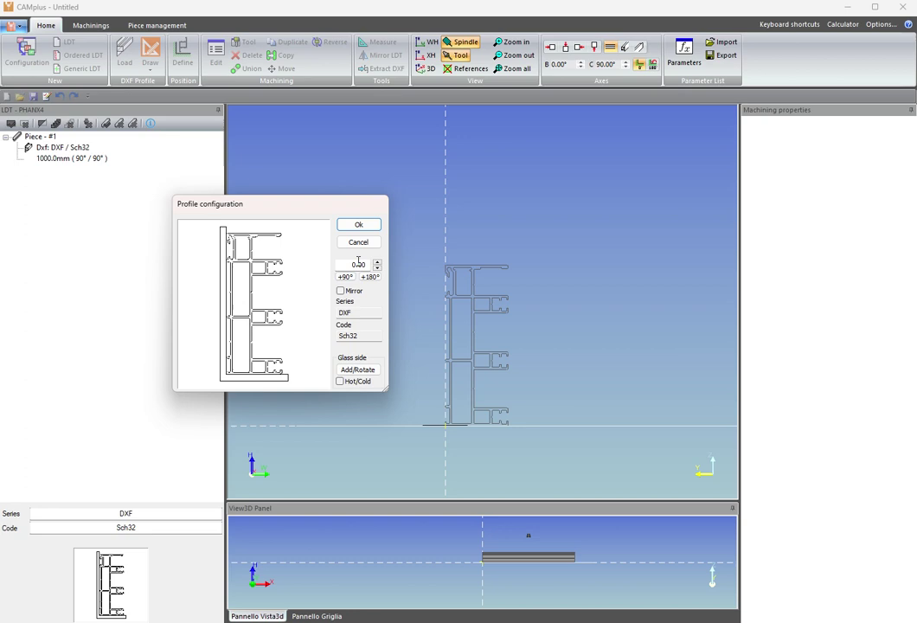
click(346, 277)
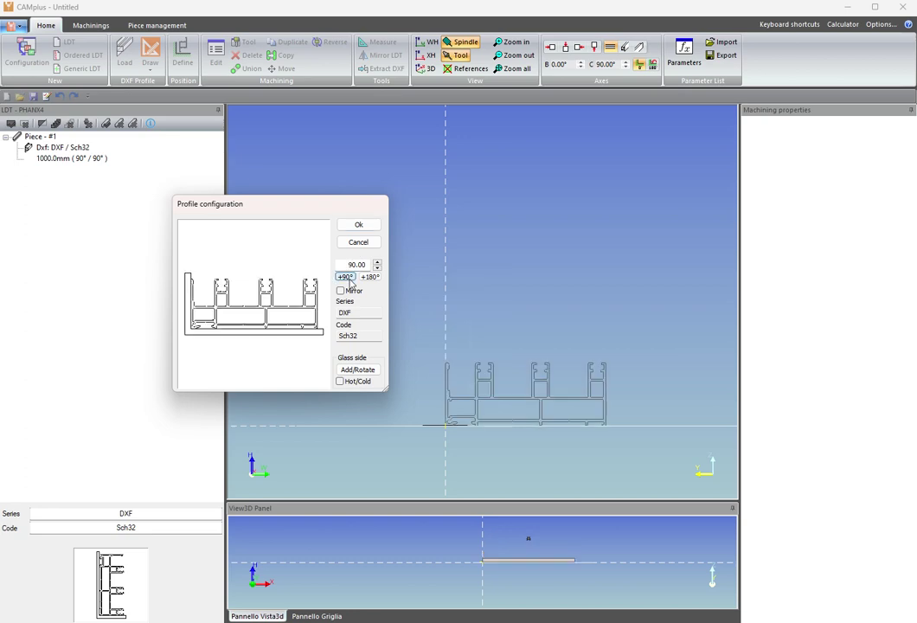
click(358, 225)
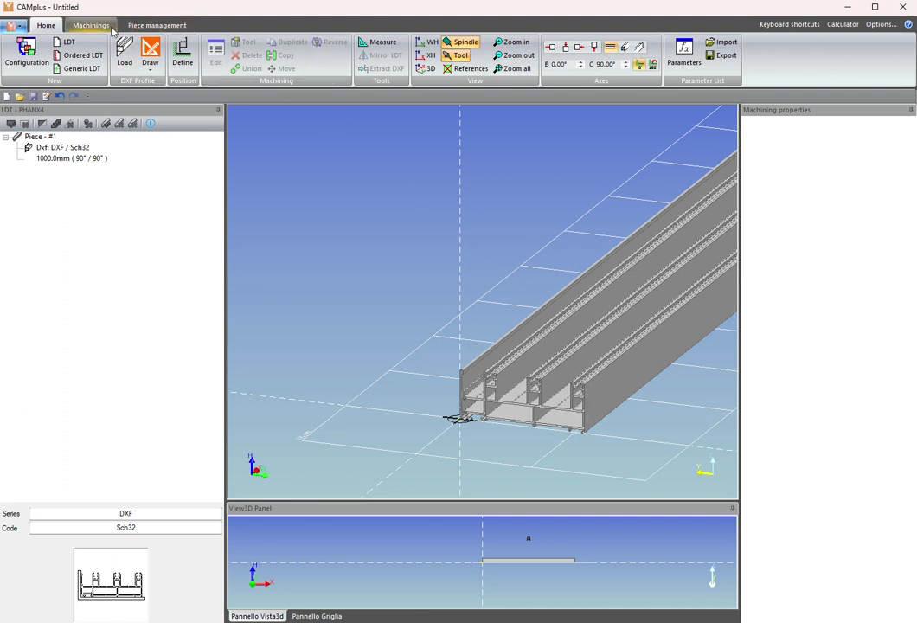
Add a new blade machining with a 90° blade angle.
click(92, 25)
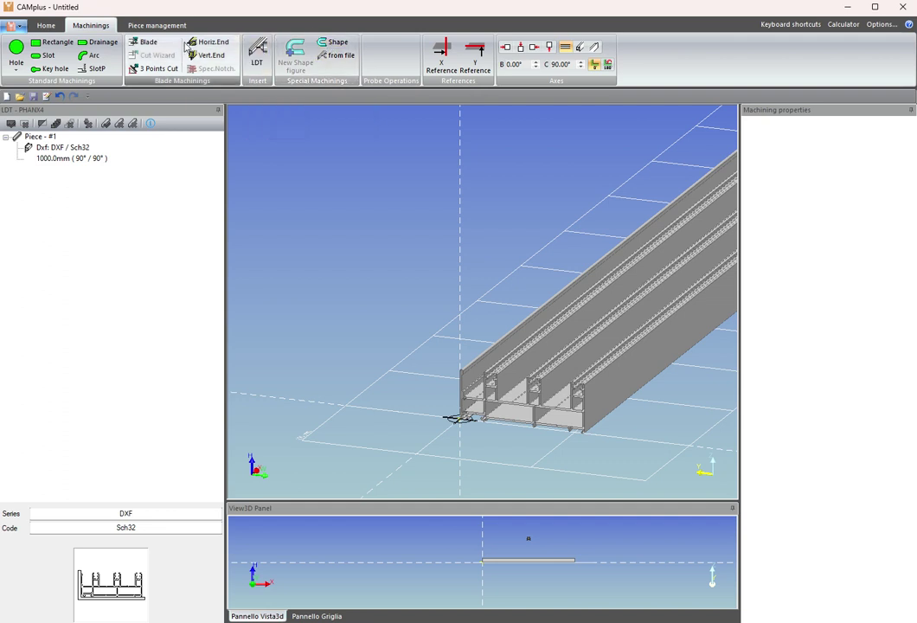
click(149, 43)
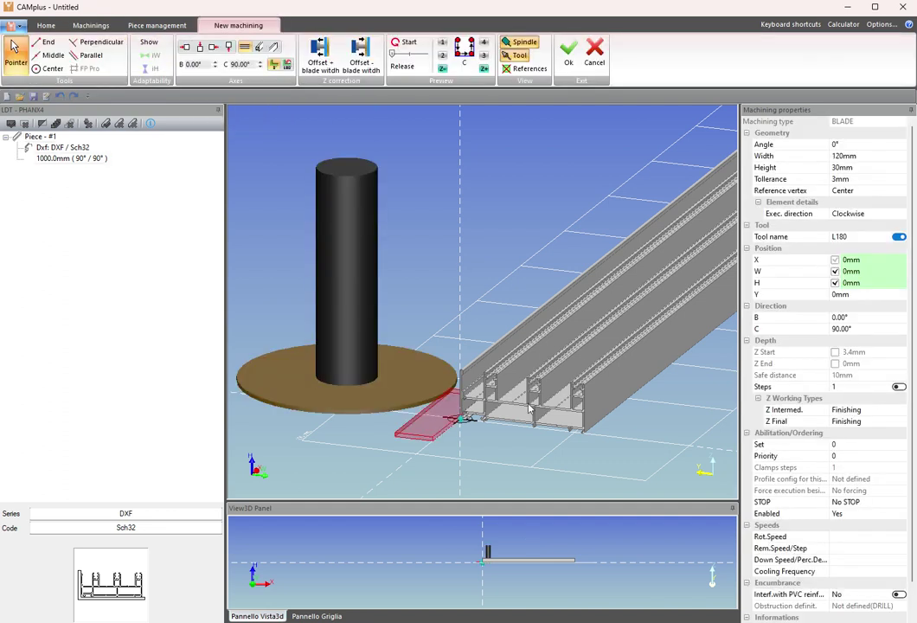
click(854, 145)
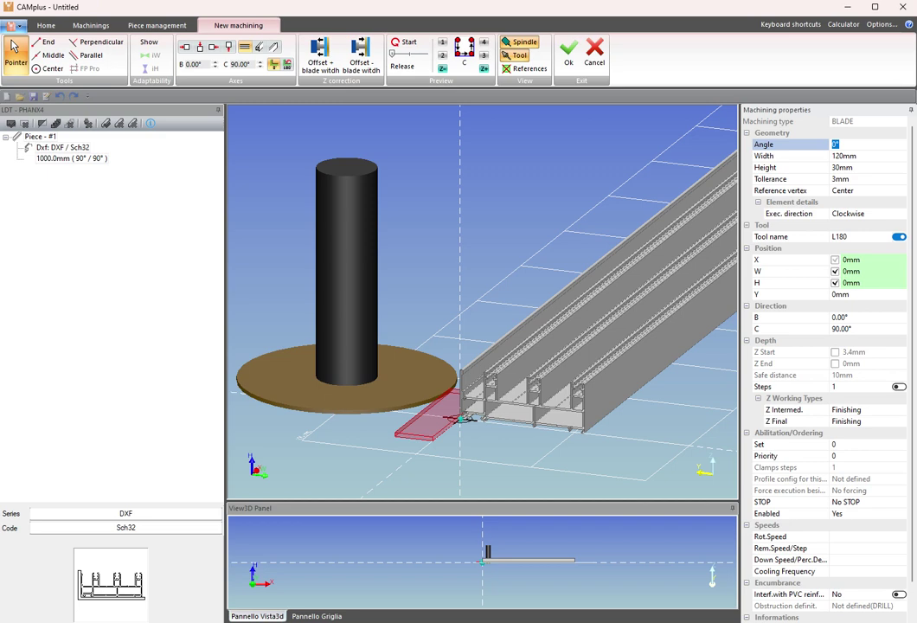
text(90)
key(Return)
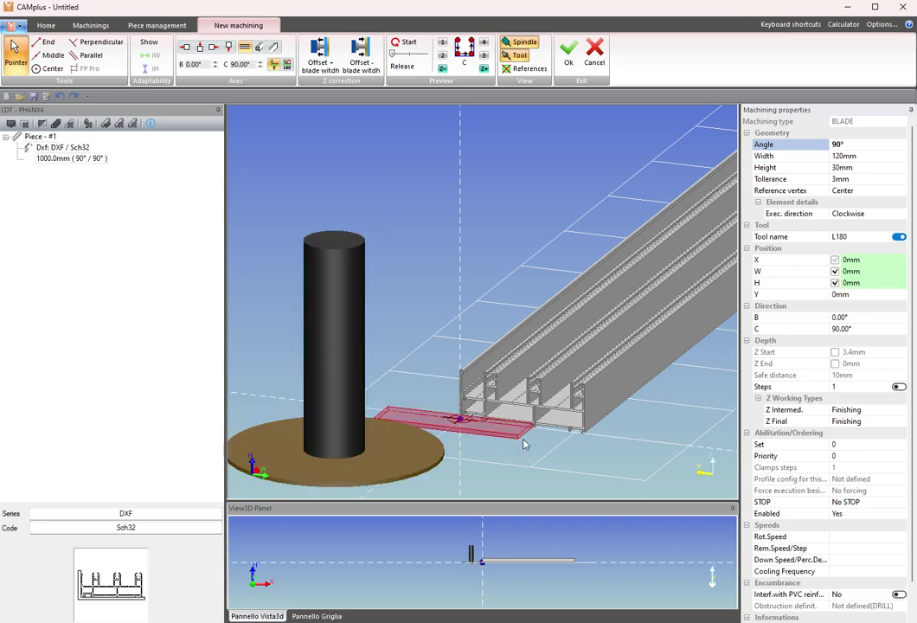
Review the blade's width, height and W position, then confirm the machining.
middle_drag(522, 441, 543, 440)
click(864, 172)
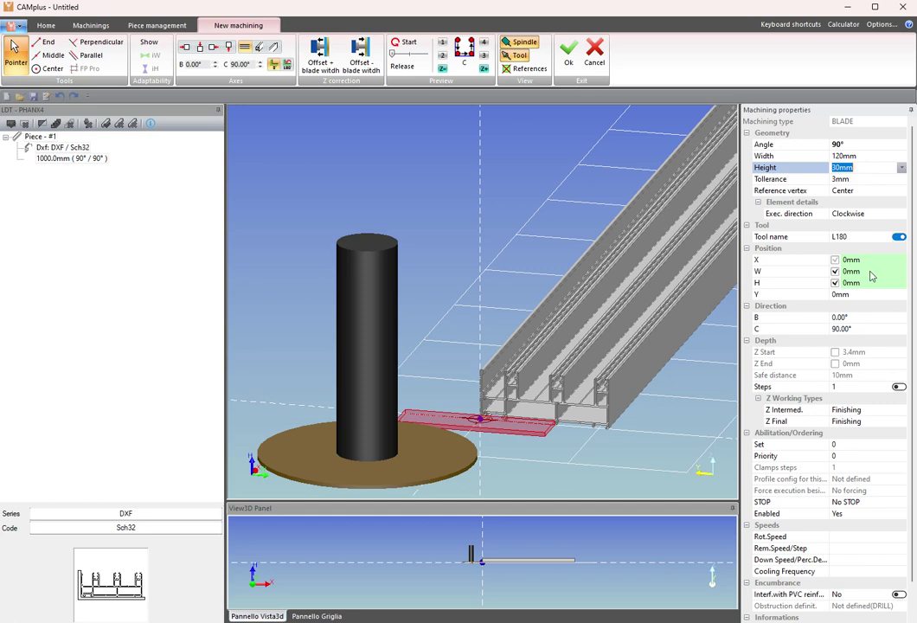
click(873, 272)
click(846, 157)
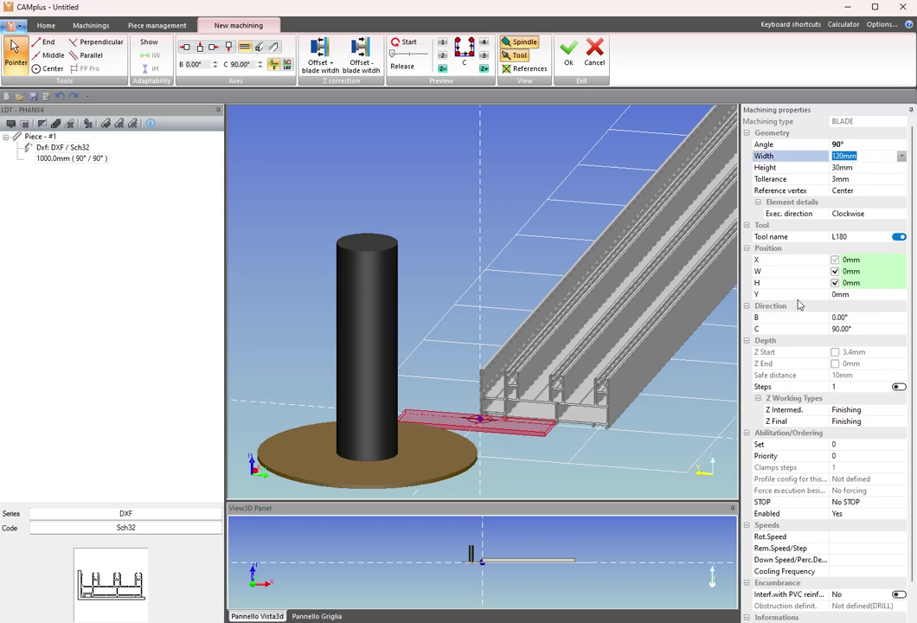
key(Down)
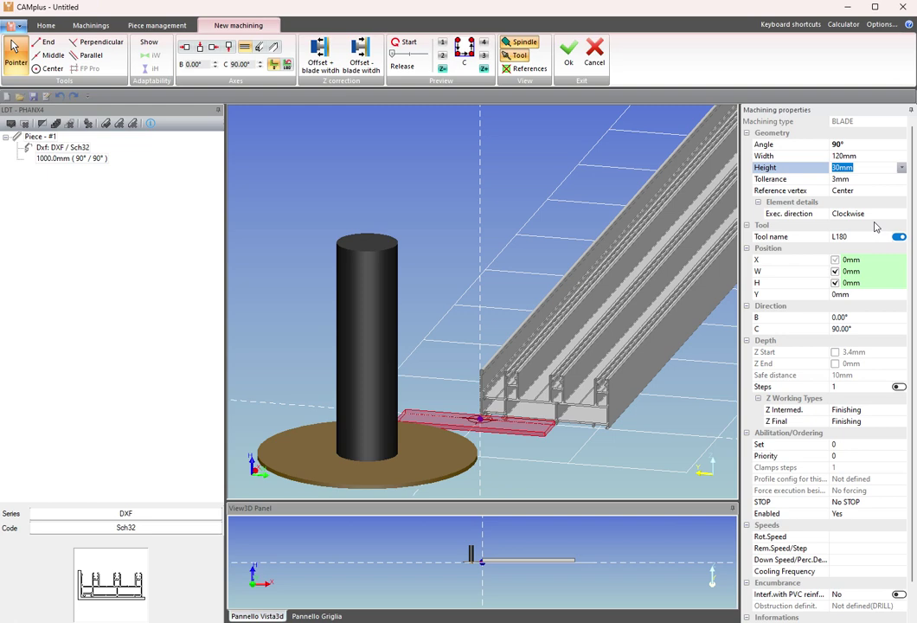
middle_drag(544, 425, 424, 455)
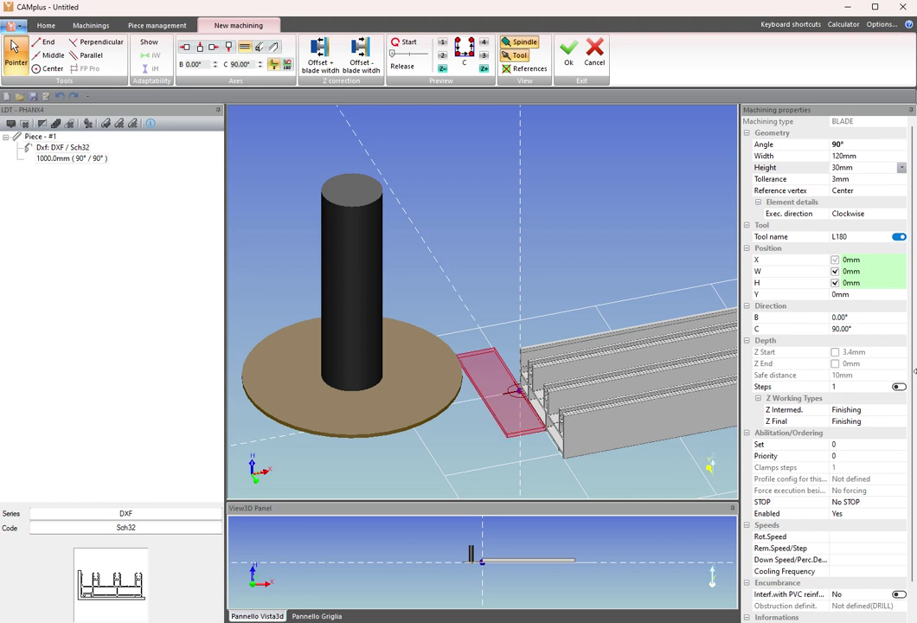
click(861, 275)
middle_drag(498, 472, 631, 462)
key(Return)
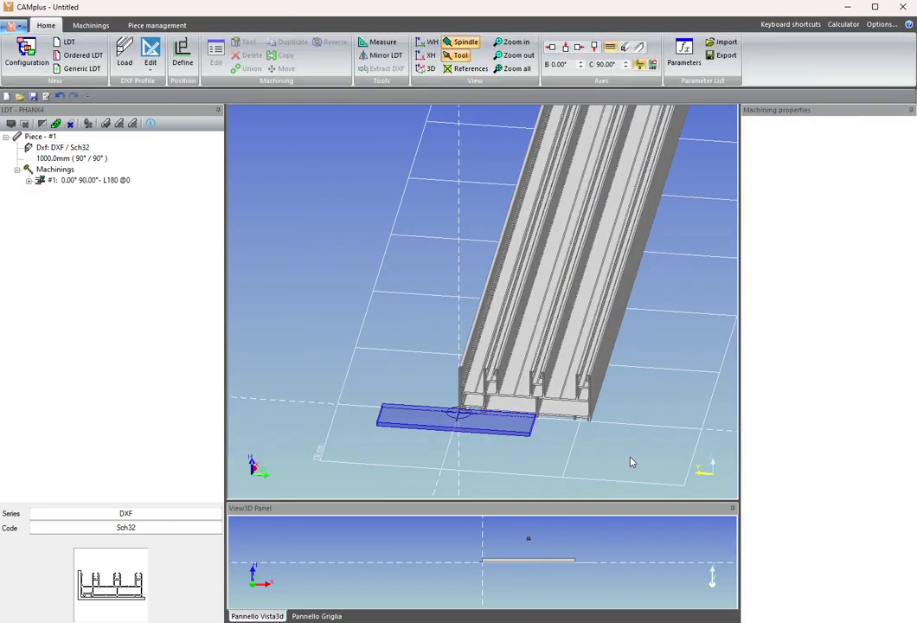
click(501, 424)
Reopen Machining #1, adjust W, and snap it to the profile's edge endpoint.
double_click(500, 424)
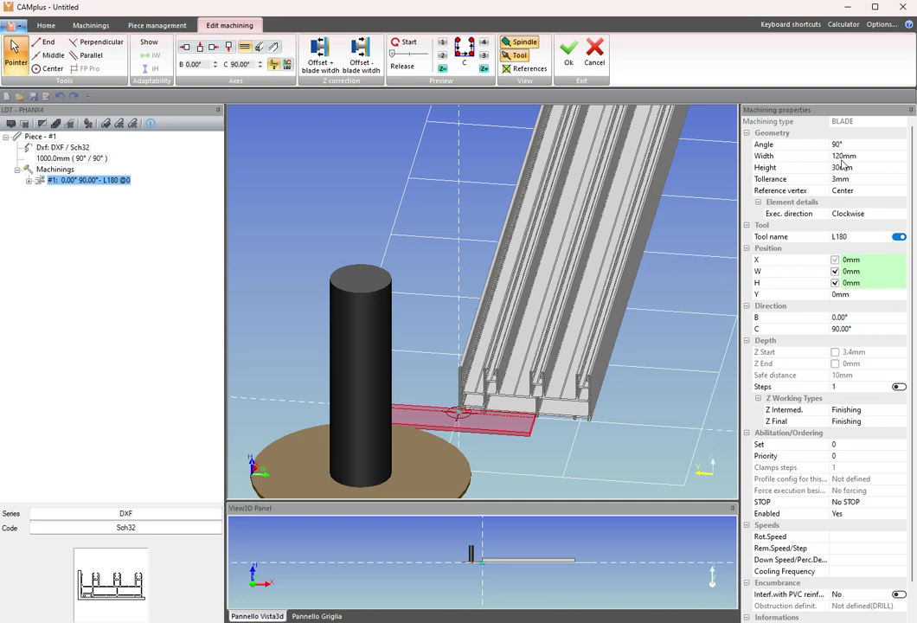
click(863, 274)
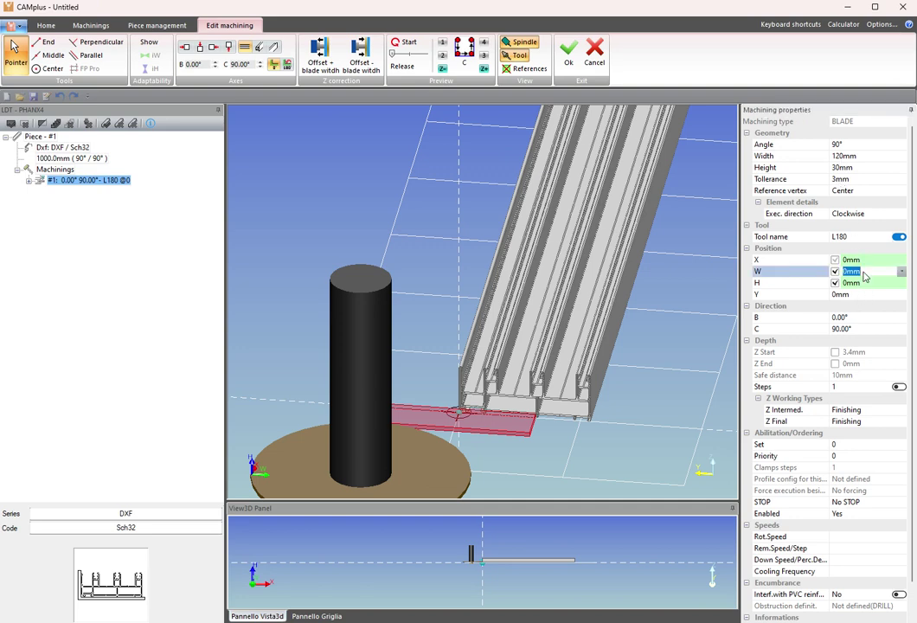
text(50)
key(Return)
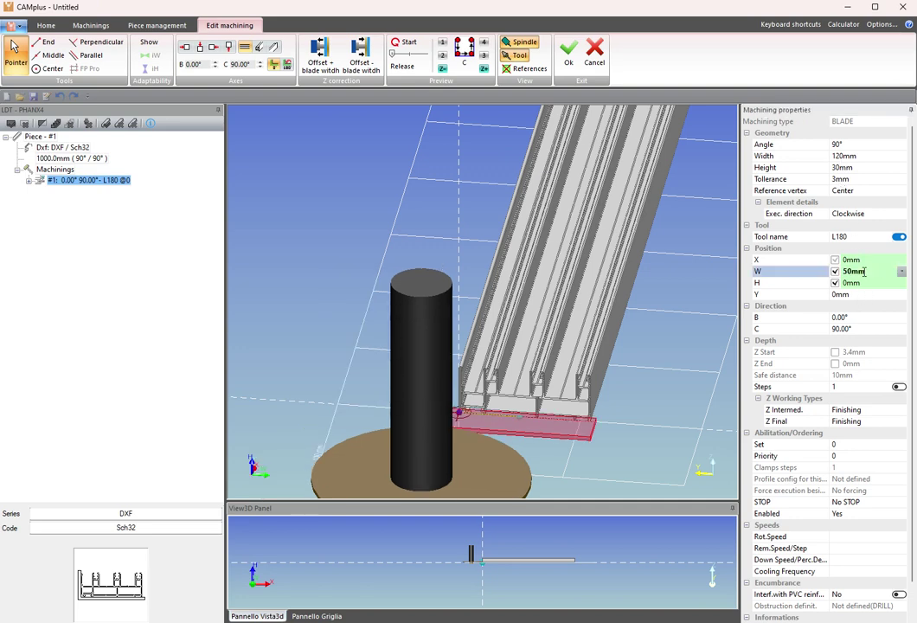
middle_drag(566, 416, 603, 404)
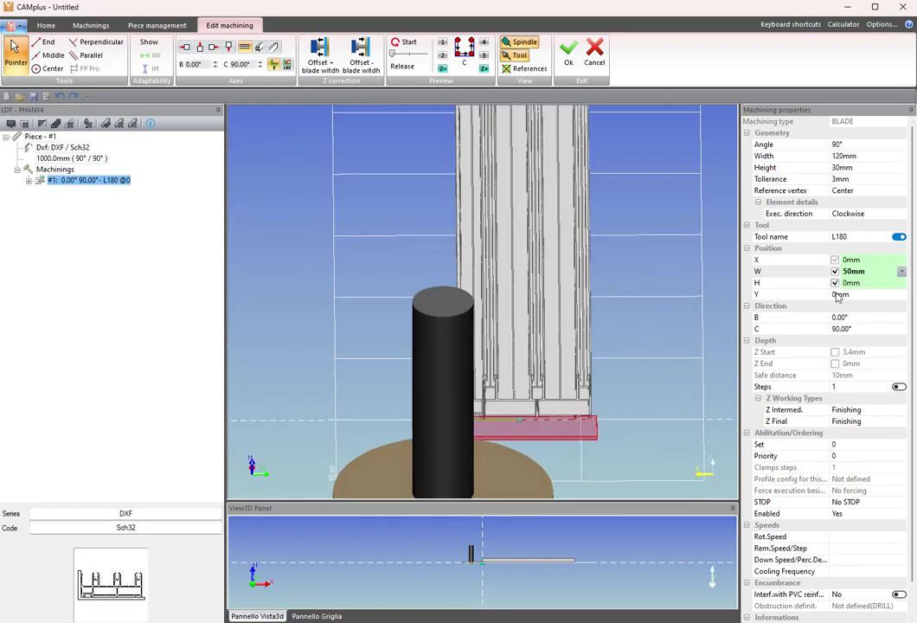
mouse_move(482, 338)
middle_down()
mouse_move(536, 402)
mouse_move(588, 406)
middle_up()
scroll(411, 366, up, 3)
scroll(410, 366, up, 2)
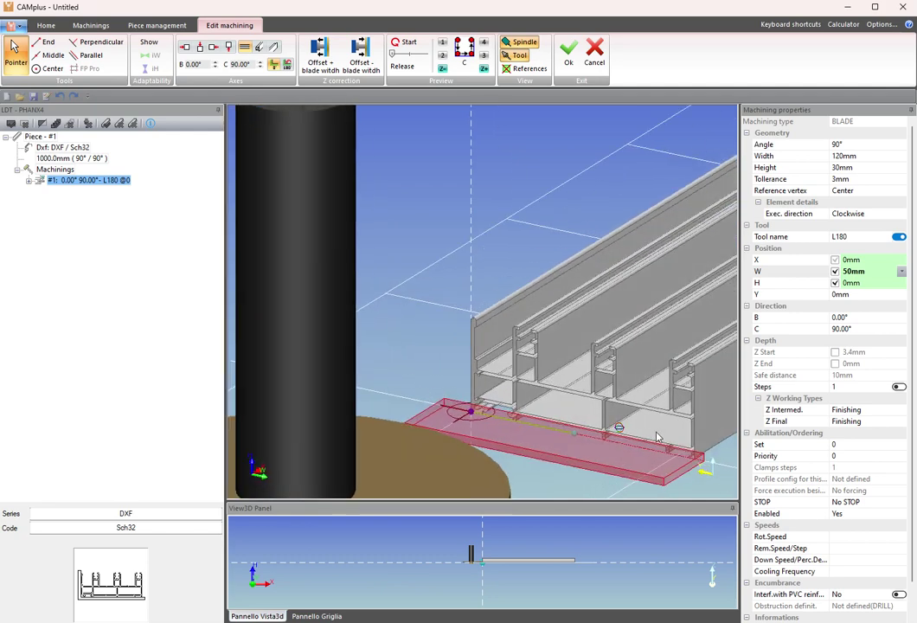
scroll(410, 366, up, 2)
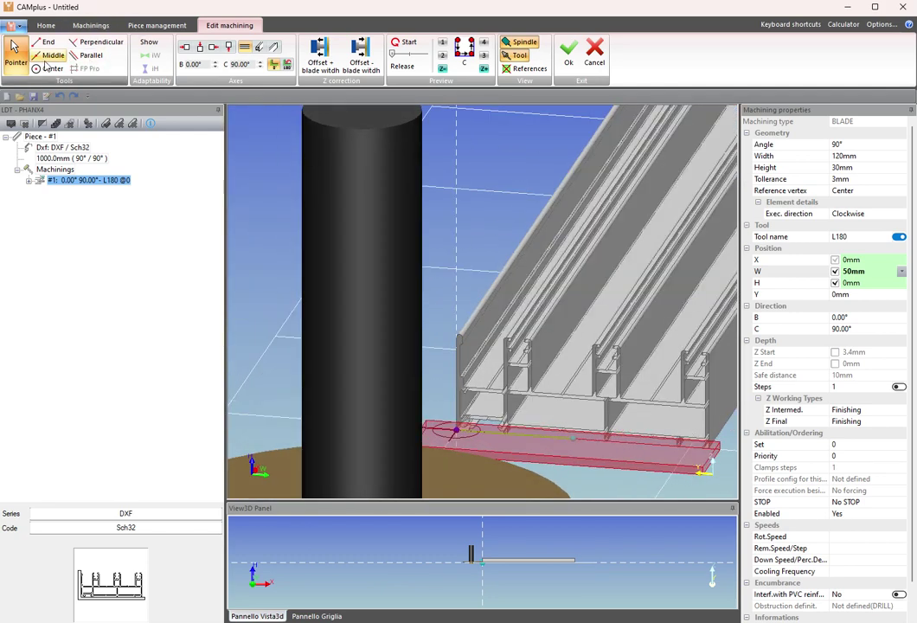
click(48, 57)
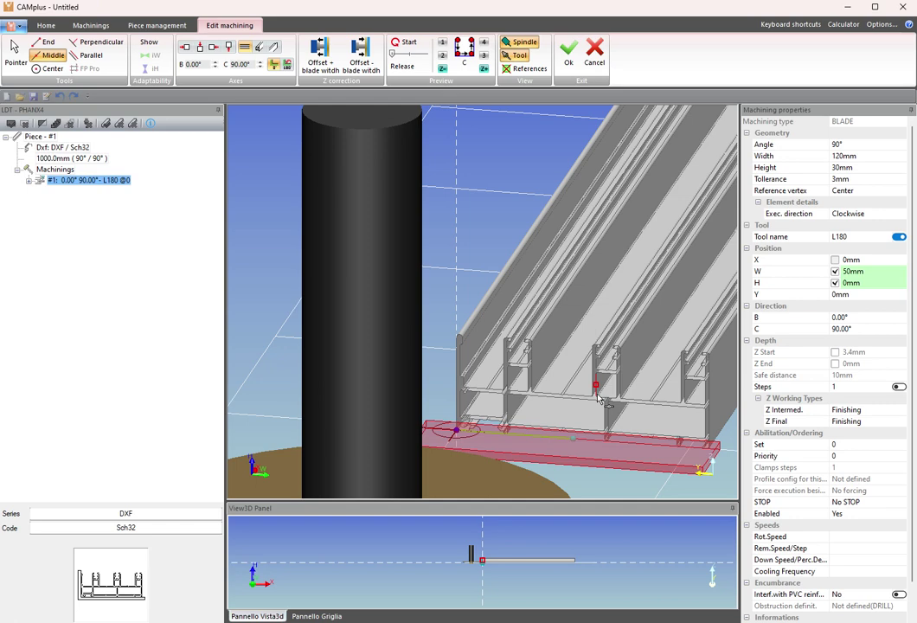
scroll(597, 398, up, 1)
scroll(596, 394, up, 2)
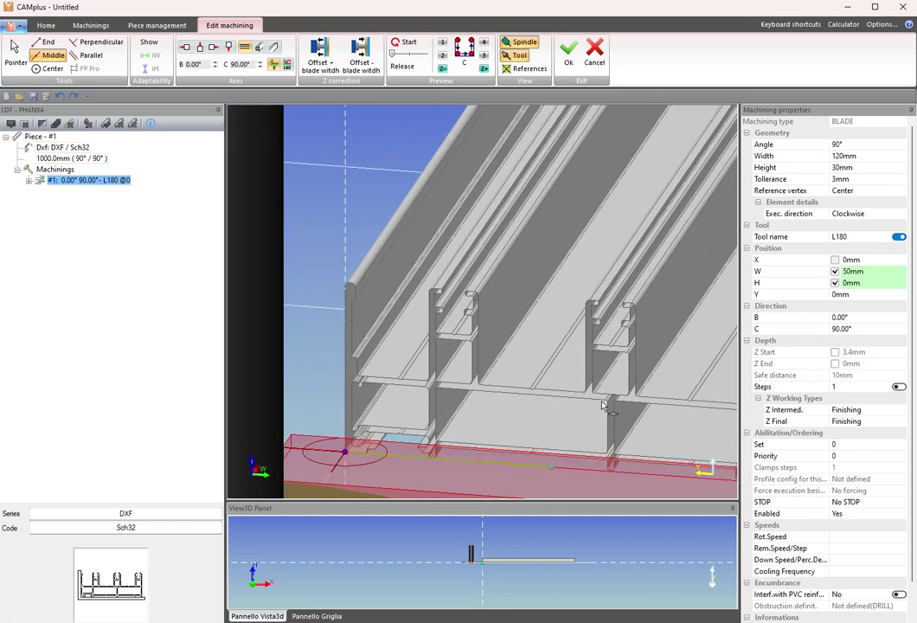
scroll(592, 387, up, 2)
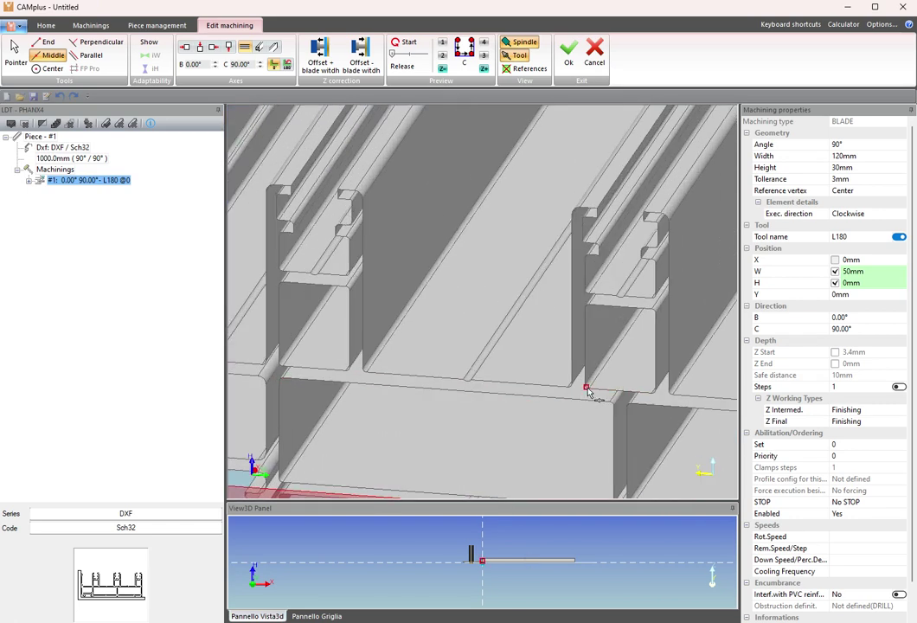
click(43, 41)
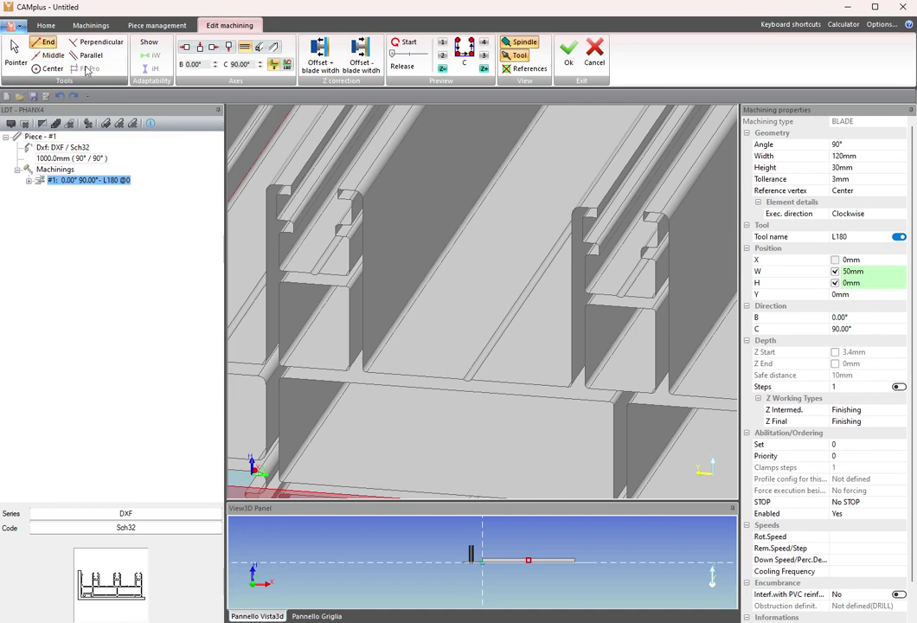
click(590, 390)
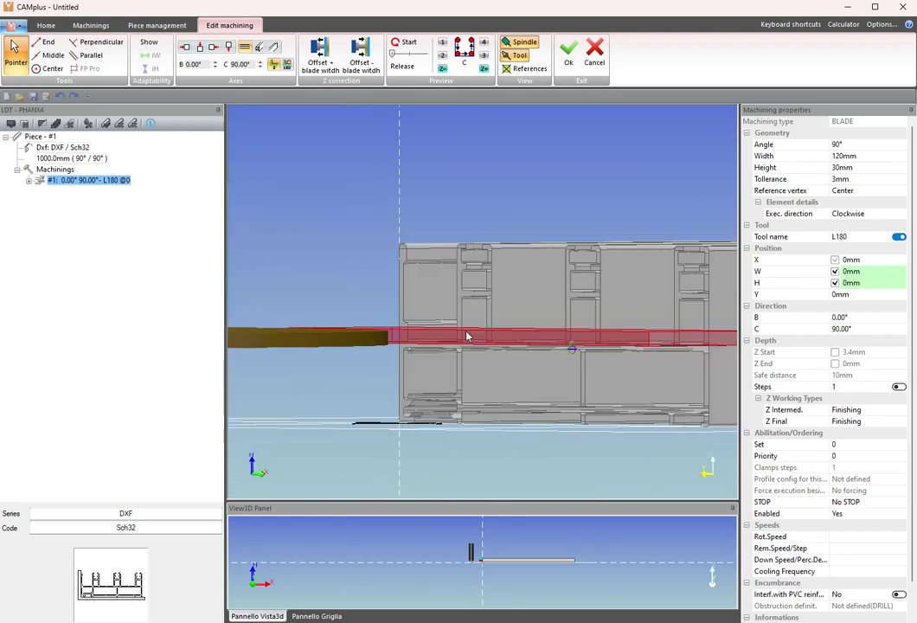
Raise the step count and set the Z start depth to 30mm.
middle_drag(466, 336, 603, 364)
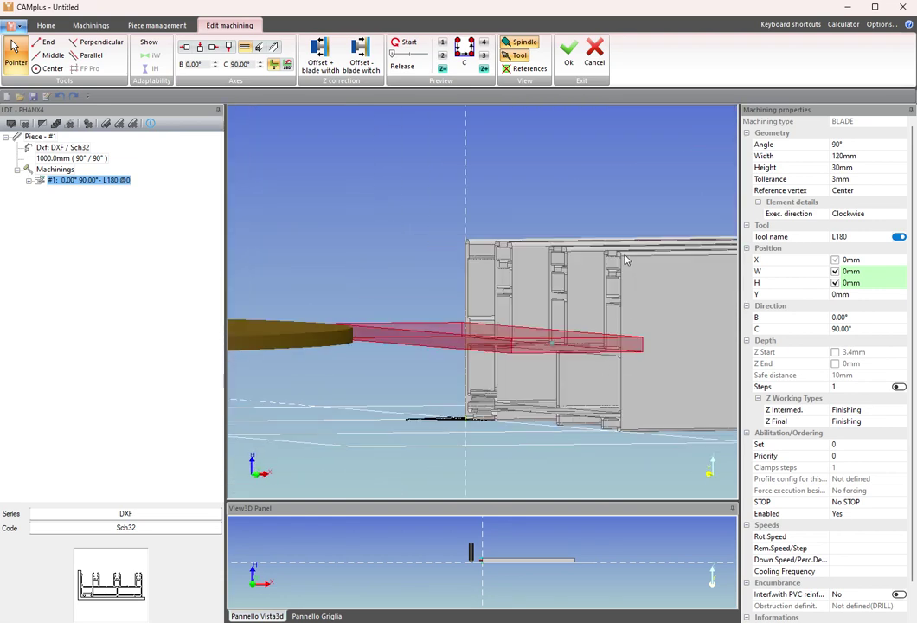
click(892, 387)
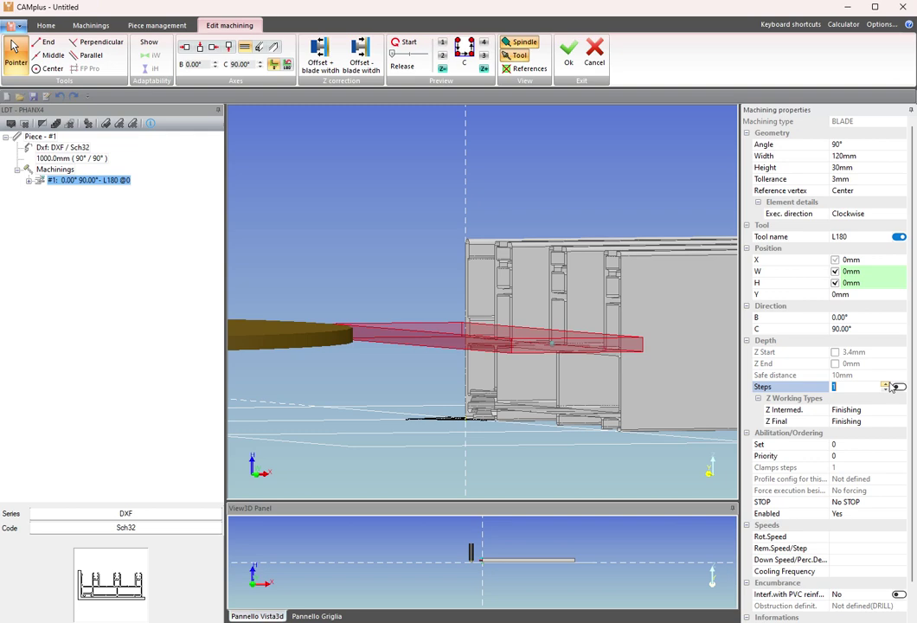
text(2)
click(889, 386)
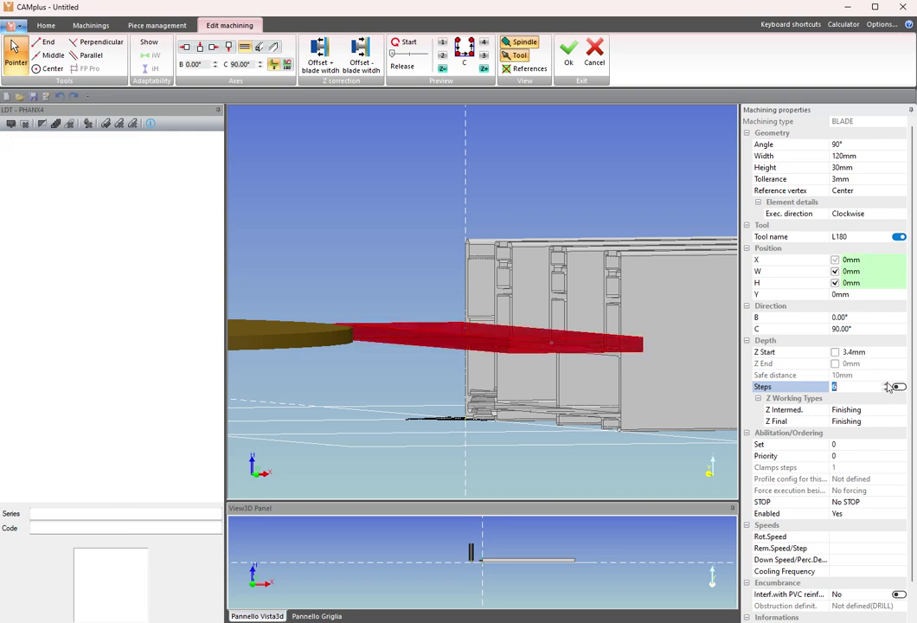
click(876, 352)
text(30)
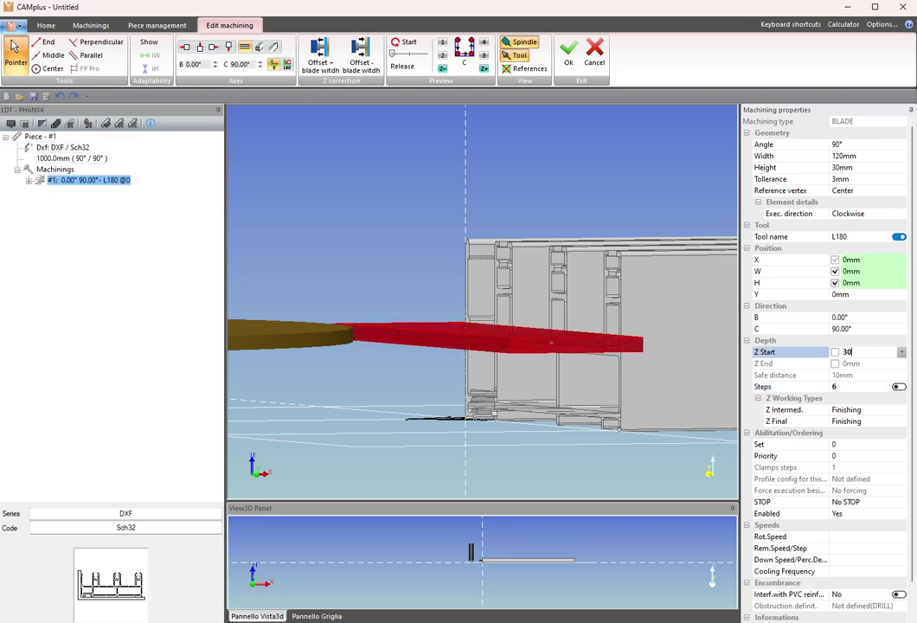
key(Return)
mouse_move(555, 294)
middle_down()
mouse_move(583, 343)
mouse_move(534, 351)
middle_up()
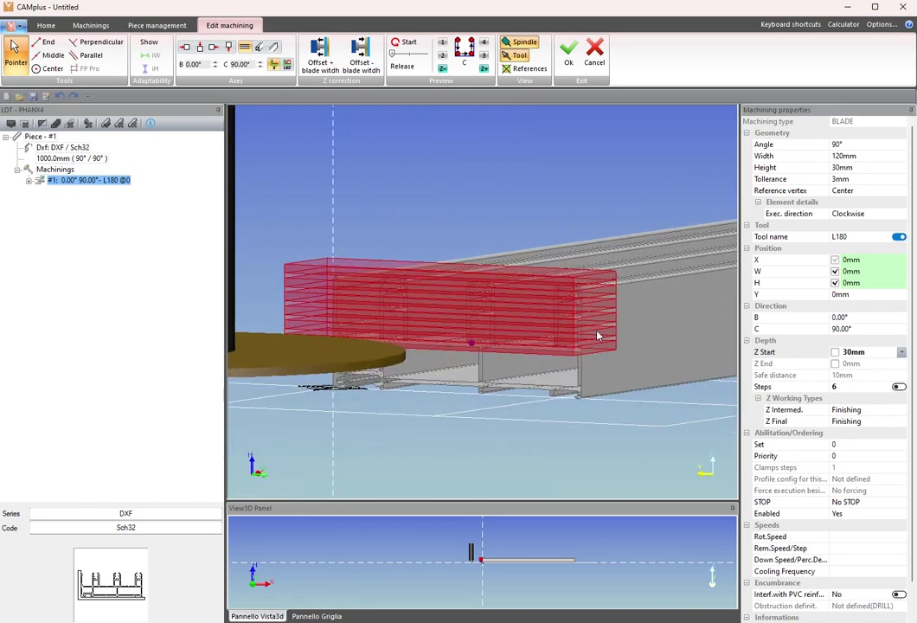
scroll(597, 336, up, 2)
Set the blade machining's step count to 7, then to 8.
click(883, 386)
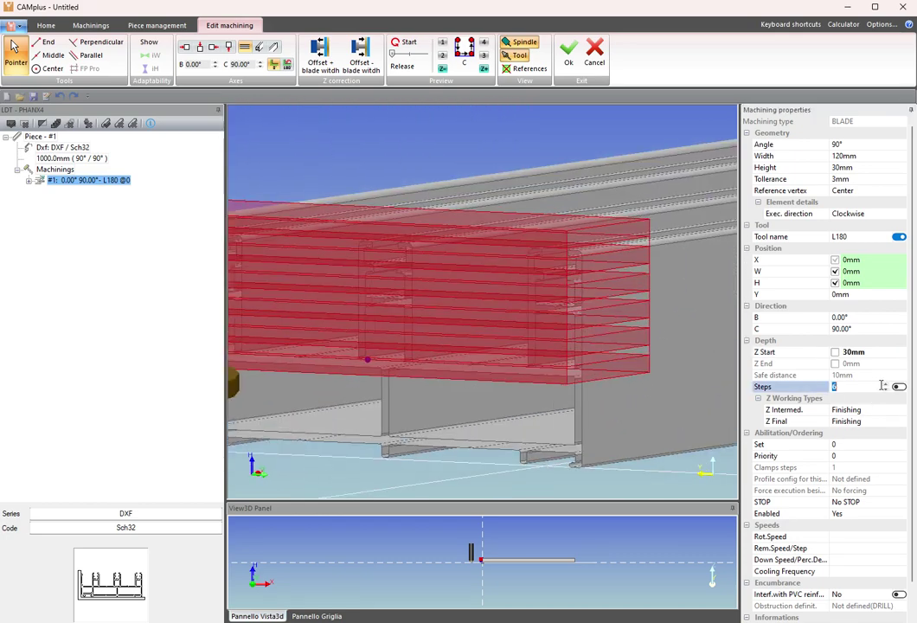
text(7)
key(Return)
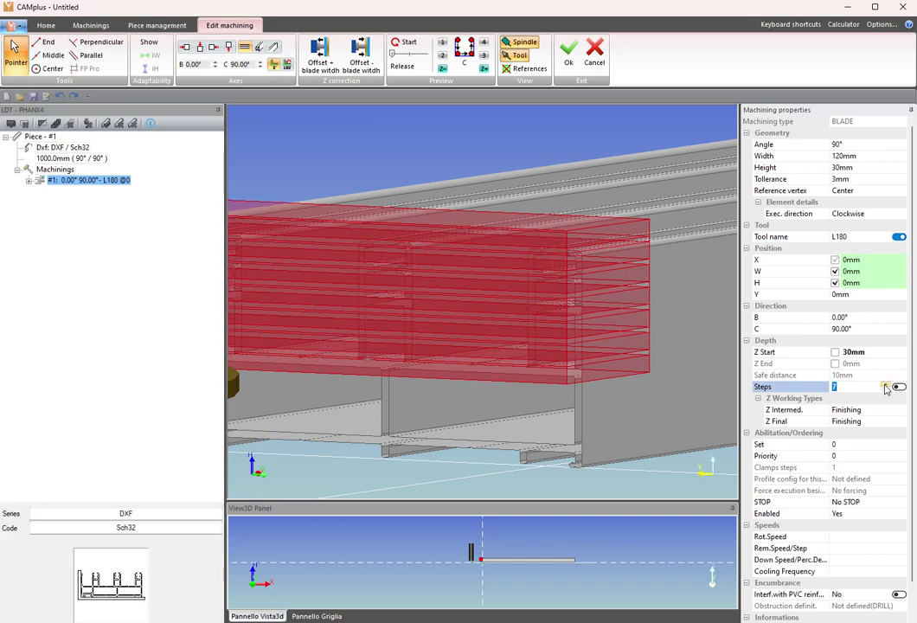
scroll(634, 381, up, 2)
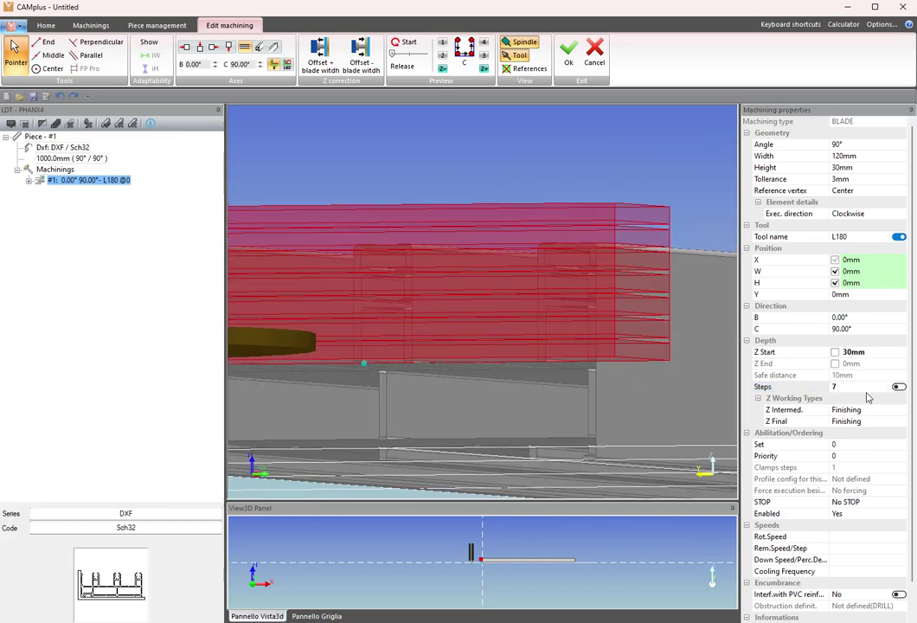
click(882, 386)
text(8)
key(Return)
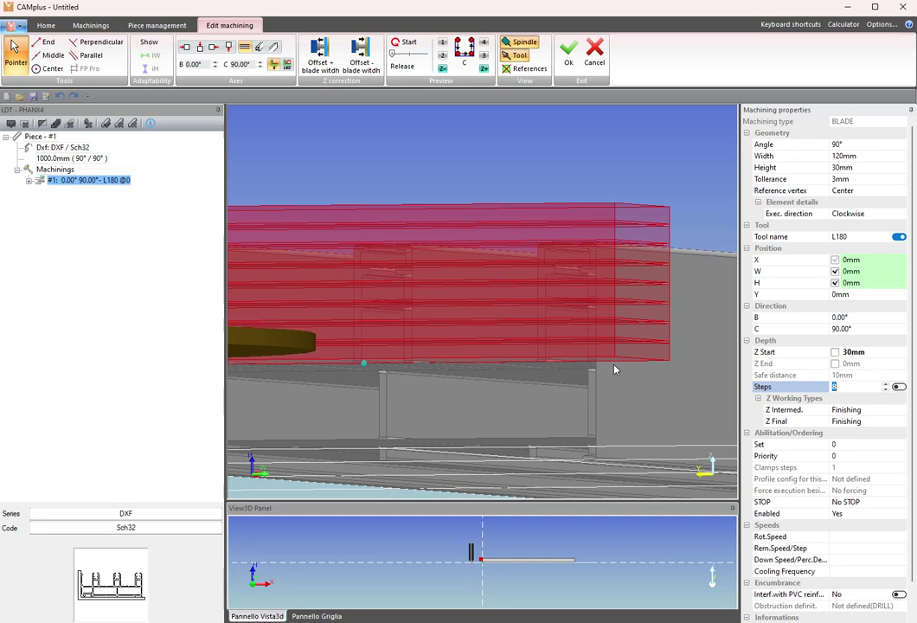
scroll(630, 367, up, 2)
scroll(632, 368, up, 2)
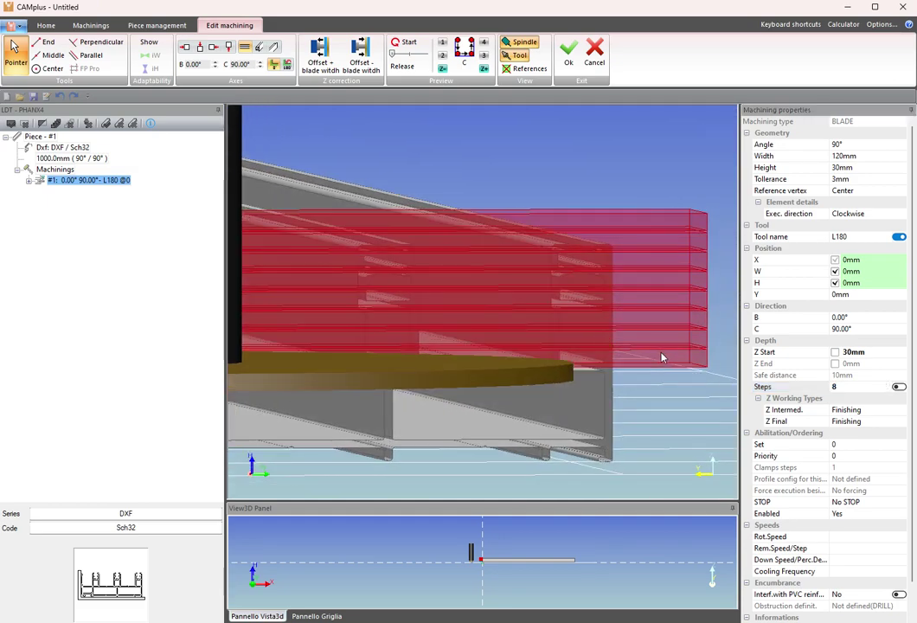
mouse_move(636, 378)
middle_down()
mouse_move(616, 405)
mouse_move(624, 399)
middle_up()
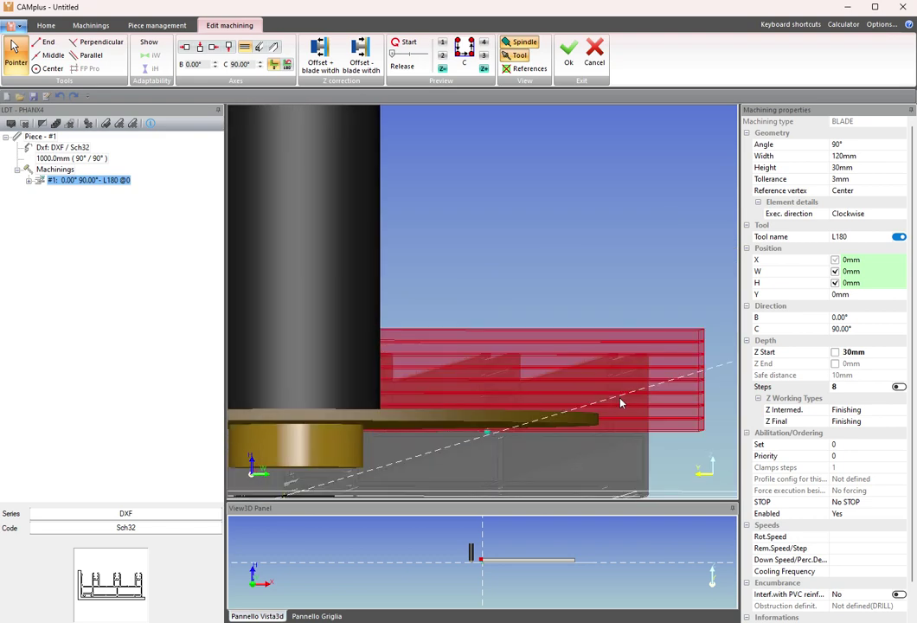
Set Z start to 25mm and re-enter the step count as 8.
click(857, 353)
text(2)
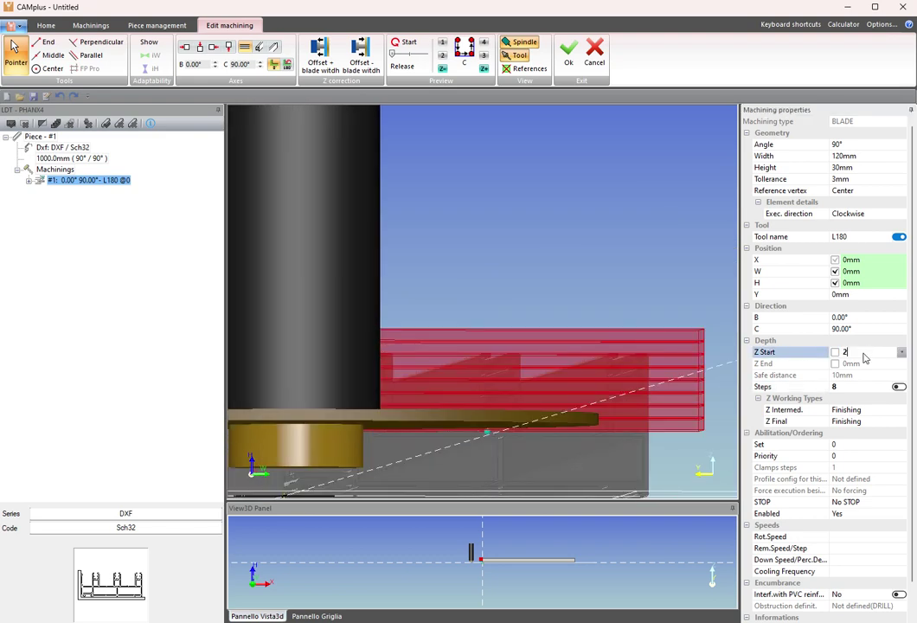
text(5mm)
mouse_move(521, 339)
middle_down()
mouse_move(603, 425)
mouse_move(626, 409)
middle_up()
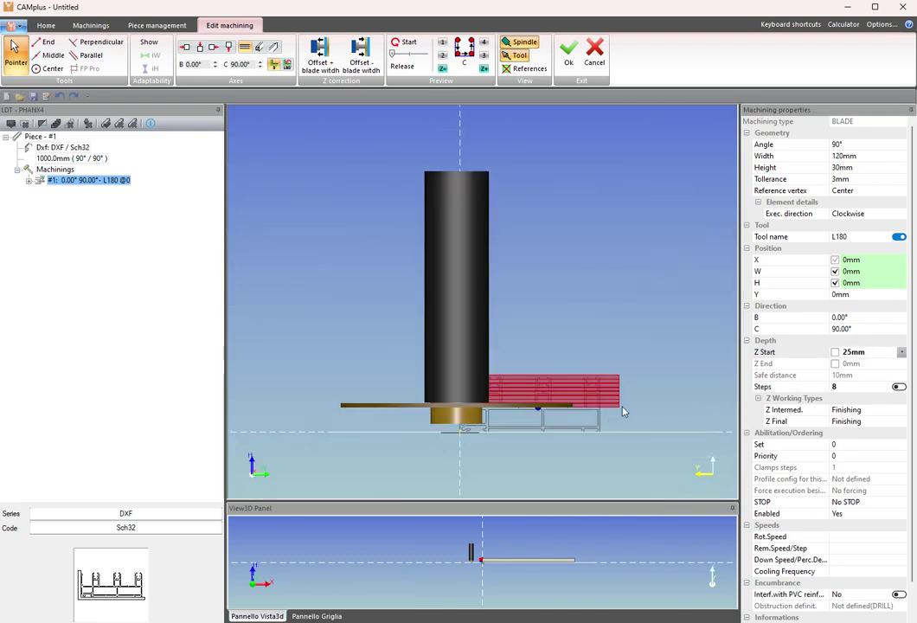
scroll(595, 400, up, 2)
scroll(595, 400, up, 2)
scroll(595, 400, up, 2)
scroll(595, 400, down, 1)
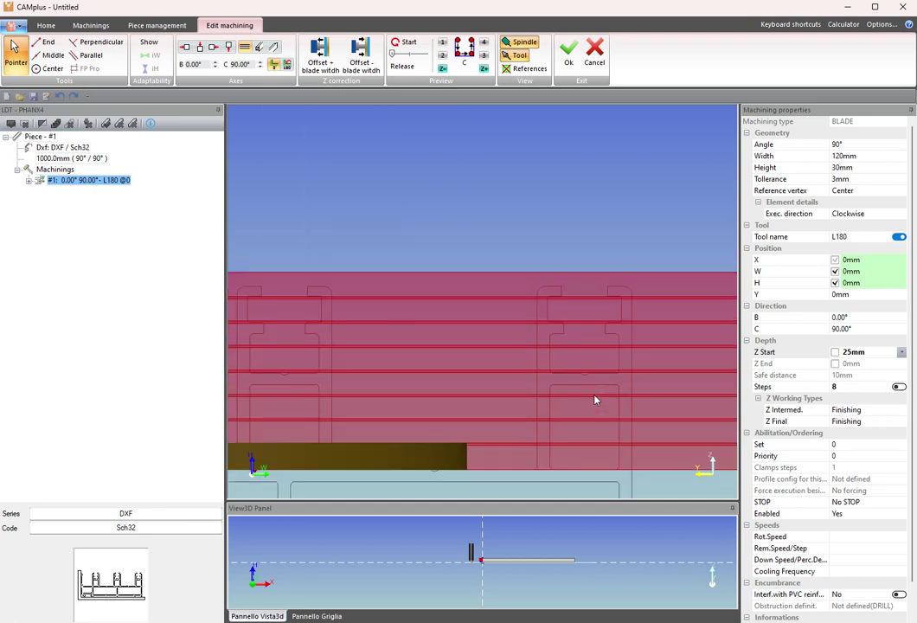
scroll(595, 400, down, 2)
click(874, 387)
text(7)
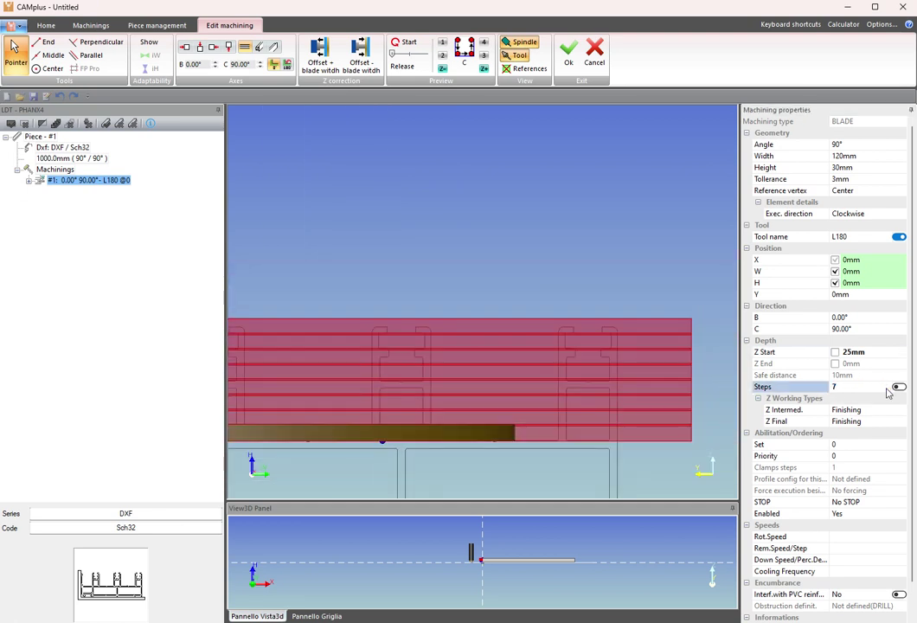
click(887, 391)
click(659, 464)
scroll(663, 467, up, 2)
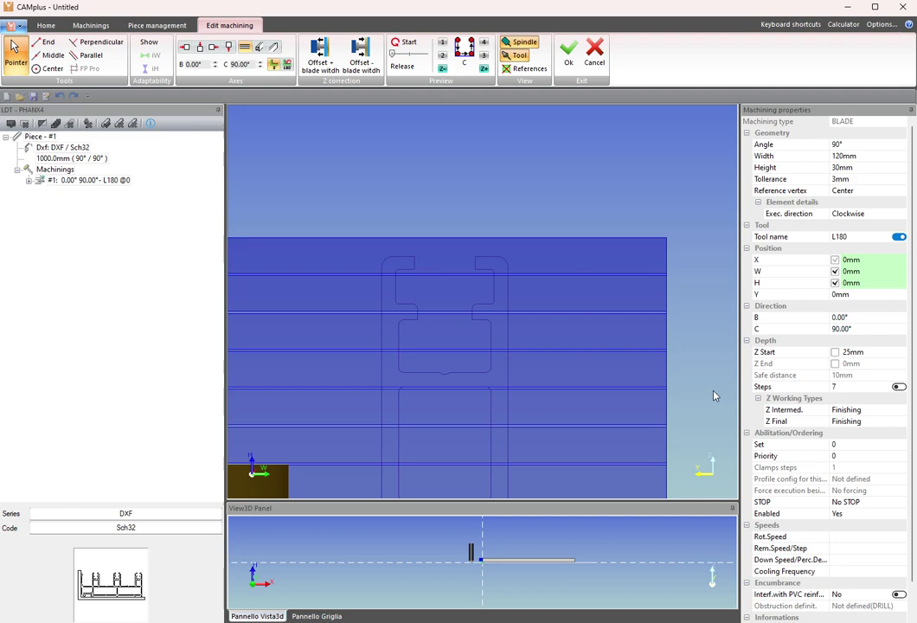
scroll(662, 467, up, 2)
scroll(664, 470, up, 2)
scroll(663, 470, down, 1)
scroll(683, 441, down, 1)
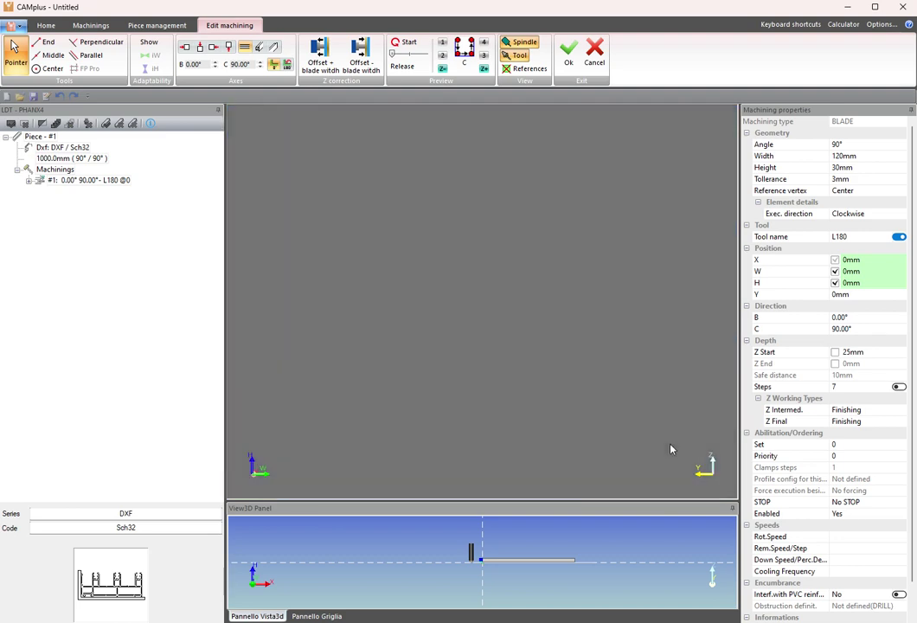
scroll(666, 424, down, 1)
scroll(660, 404, down, 1)
scroll(640, 406, up, 1)
scroll(632, 402, down, 1)
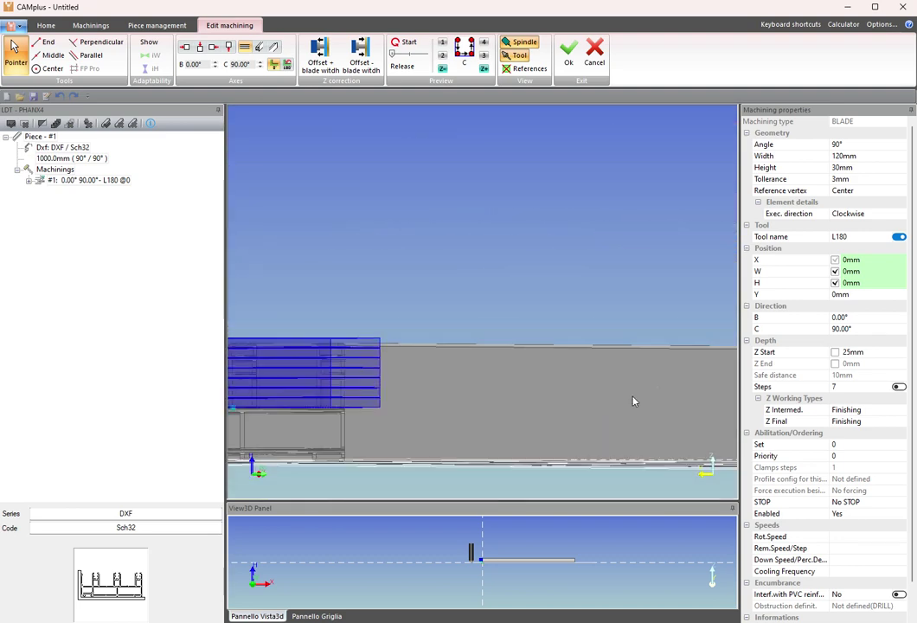
scroll(588, 411, down, 1)
scroll(485, 416, down, 1)
scroll(413, 412, up, 1)
scroll(467, 376, up, 1)
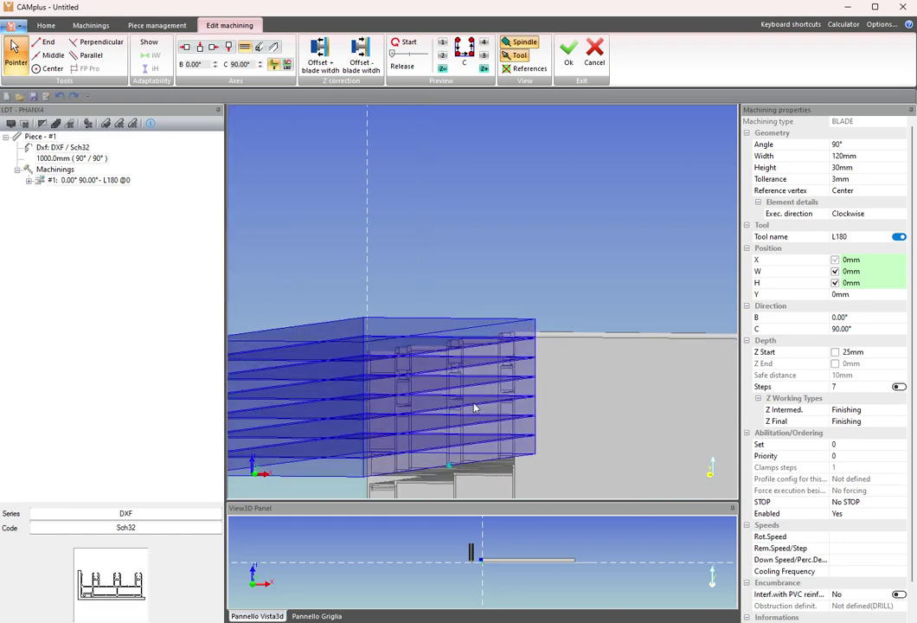
scroll(475, 410, up, 1)
scroll(509, 412, up, 2)
scroll(509, 412, up, 1)
scroll(508, 411, up, 1)
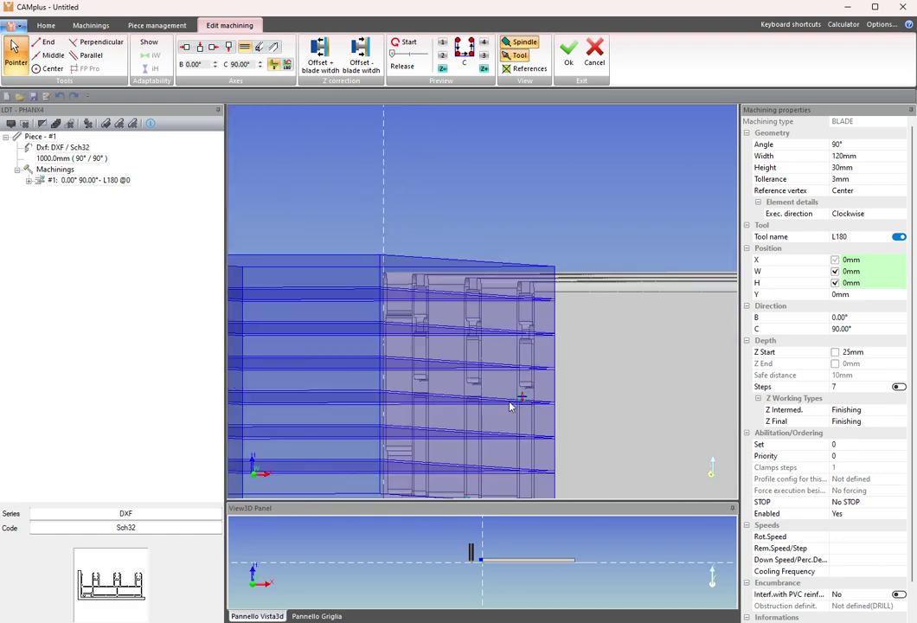
scroll(508, 412, up, 1)
click(866, 389)
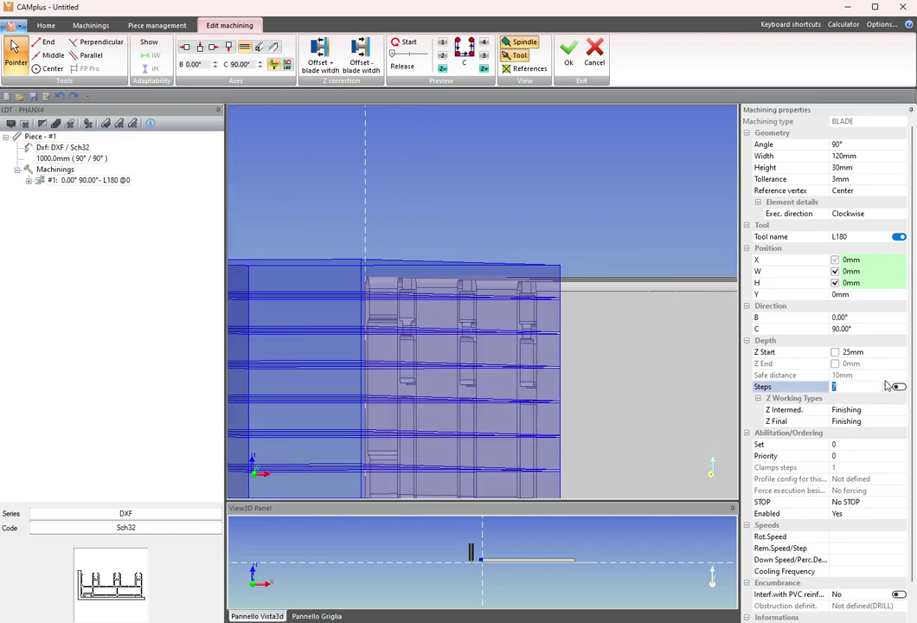
text(8)
key(Return)
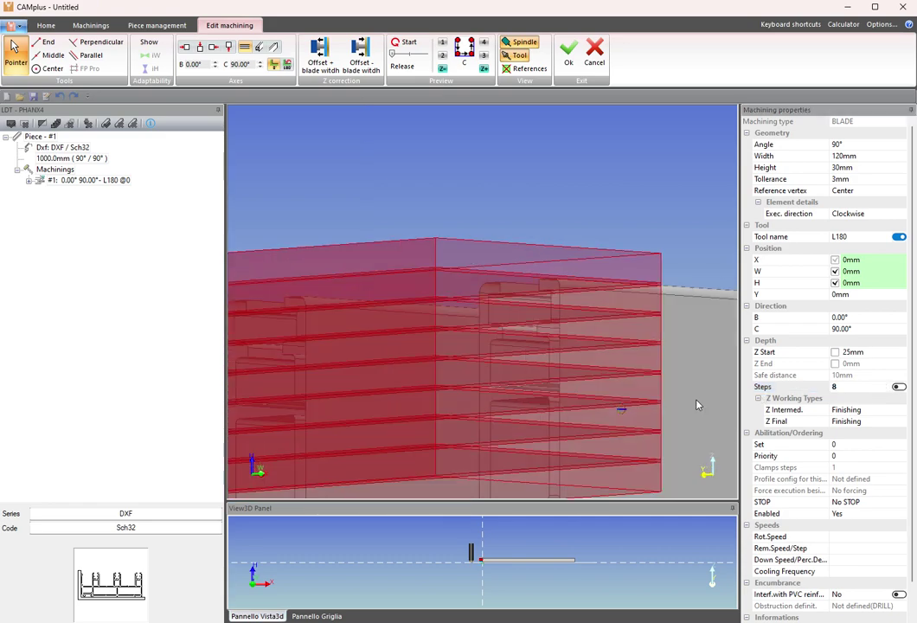
scroll(620, 417, down, 1)
scroll(620, 422, down, 2)
scroll(621, 426, down, 1)
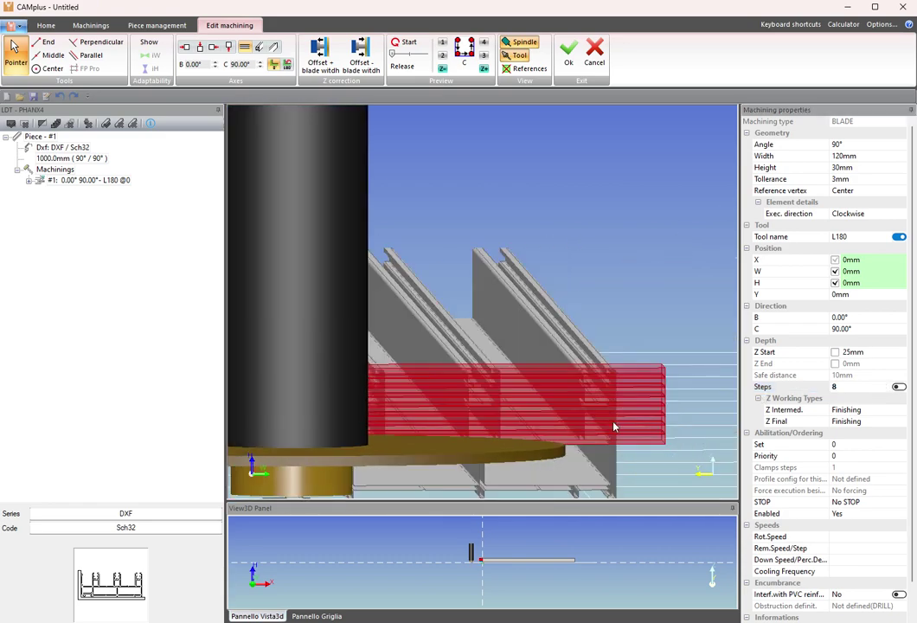
scroll(625, 433, down, 1)
scroll(625, 433, up, 2)
scroll(553, 434, up, 2)
scroll(520, 436, up, 1)
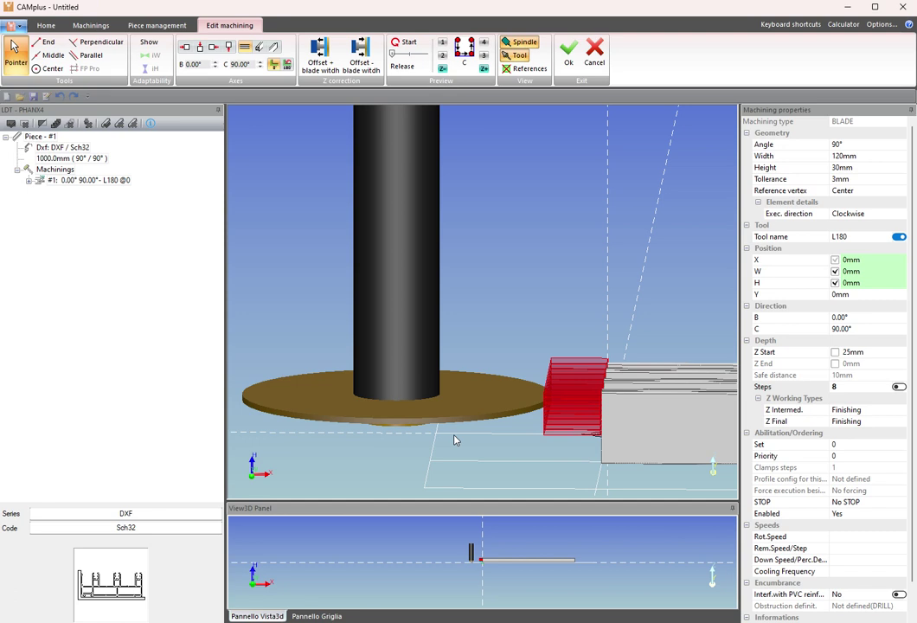
Set the X position to 30mm, inspect the notch in 3D, and confirm the edit.
click(874, 266)
text(30)
key(Return)
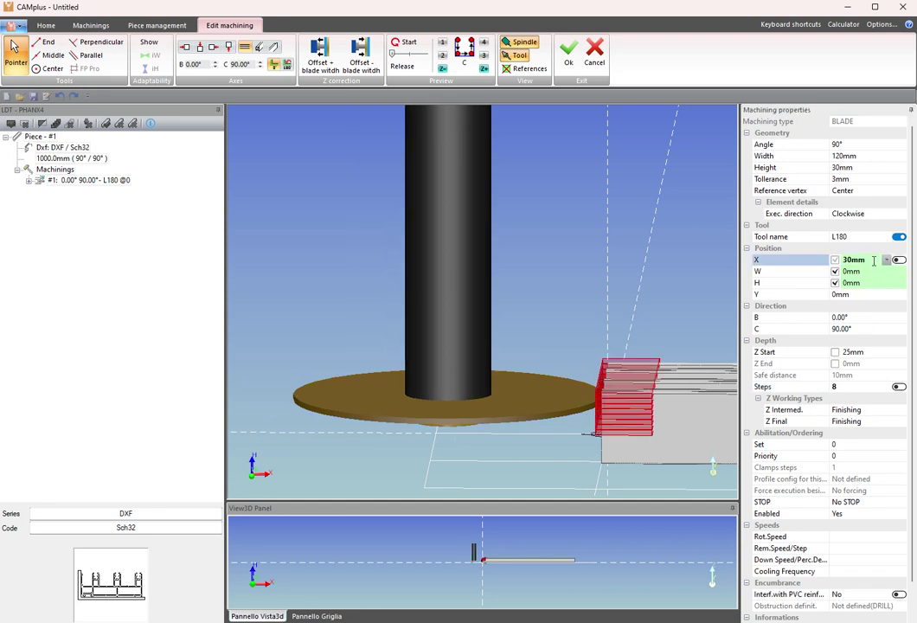
scroll(632, 428, up, 2)
scroll(635, 432, up, 2)
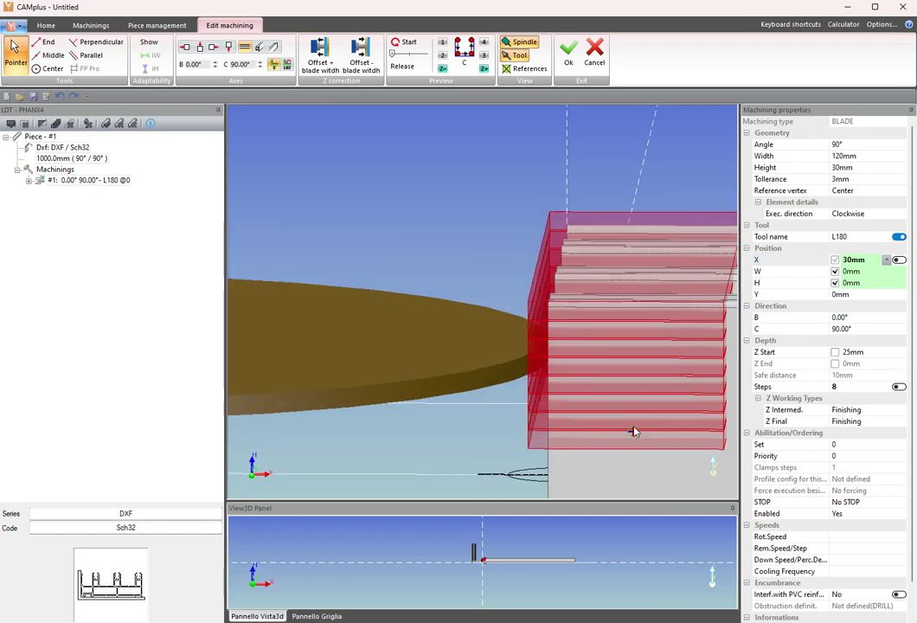
scroll(645, 431, up, 1)
scroll(522, 399, down, 3)
scroll(563, 365, up, 1)
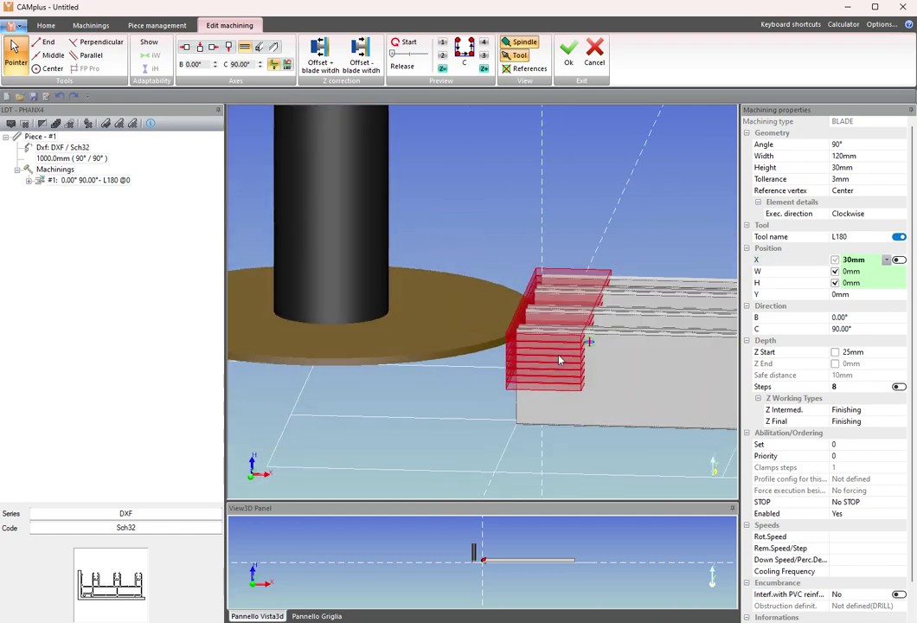
scroll(557, 382, up, 1)
mouse_move(556, 382)
middle_down()
mouse_move(578, 403)
mouse_move(611, 362)
middle_up()
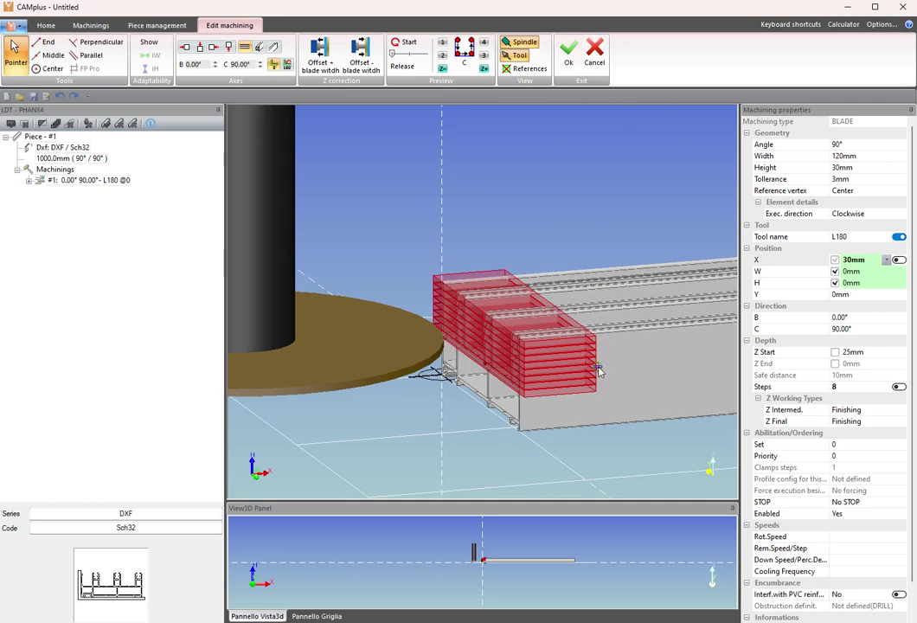
middle_drag(598, 227, 647, 375)
click(568, 54)
mouse_move(605, 216)
middle_down()
mouse_move(628, 331)
mouse_move(747, 303)
mouse_move(591, 245)
mouse_move(606, 263)
mouse_move(592, 313)
mouse_move(454, 321)
mouse_move(433, 344)
middle_up()
scroll(433, 344, down, 3)
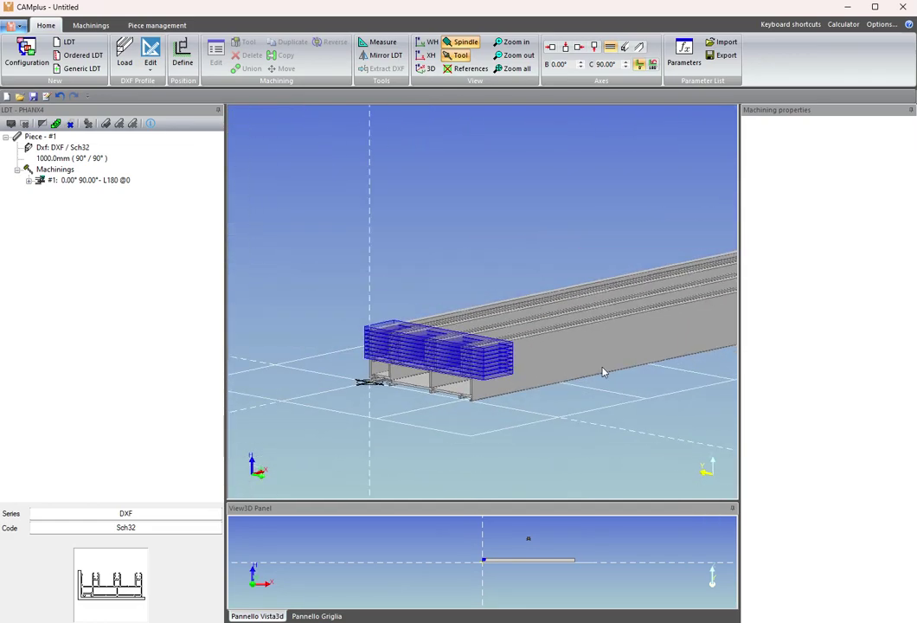
scroll(604, 370, down, 2)
scroll(491, 353, up, 2)
Open the Machinings ribbon tab to show the machining types available to add.
click(91, 25)
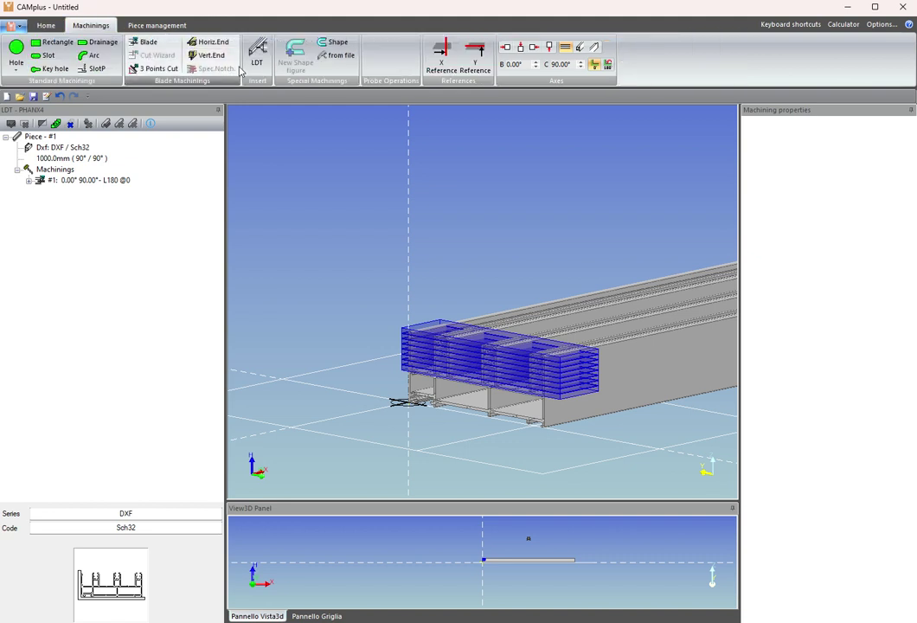